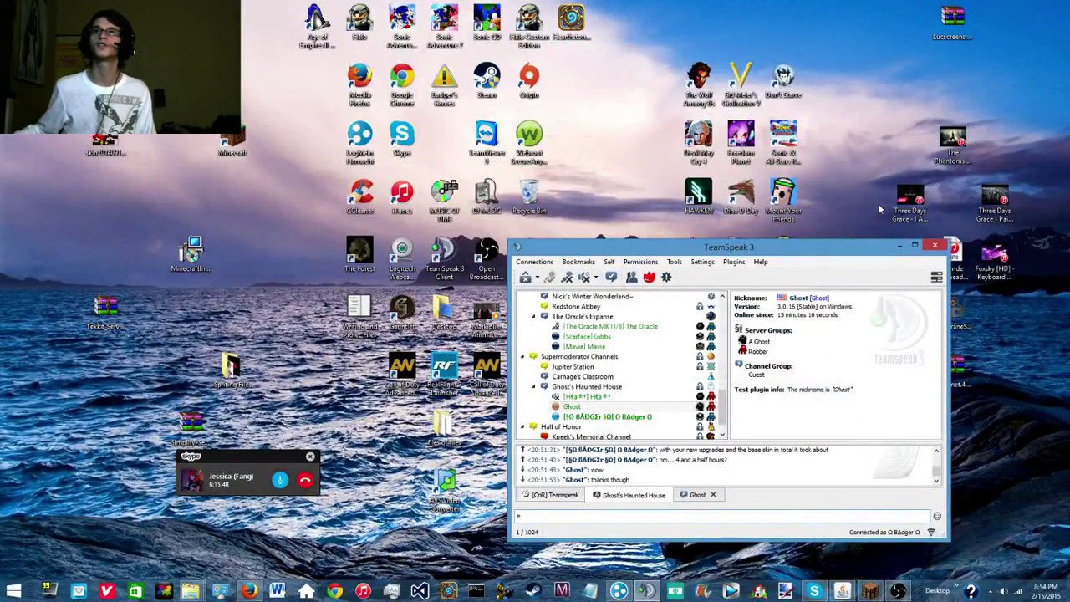
Clear the TeamSpeak and LogMeIn Hamachi windows off the desktop and open GW430.jpg in paint.net
{"action": "left_click", "coordinate": [898, 245]}
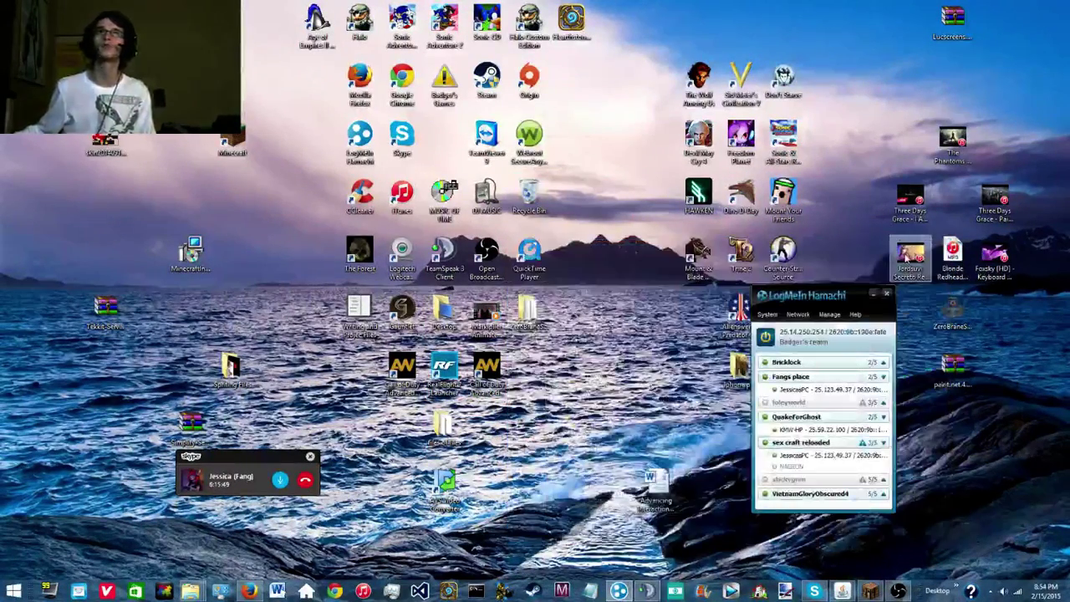
{"action": "left_click", "coordinate": [886, 295]}
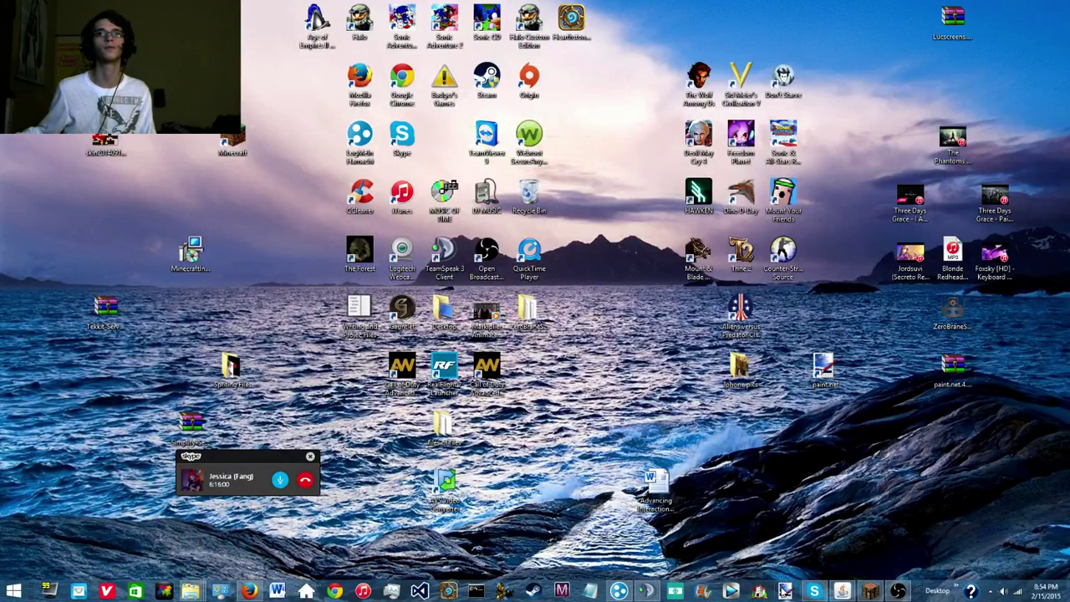
{"action": "left_click", "coordinate": [785, 590]}
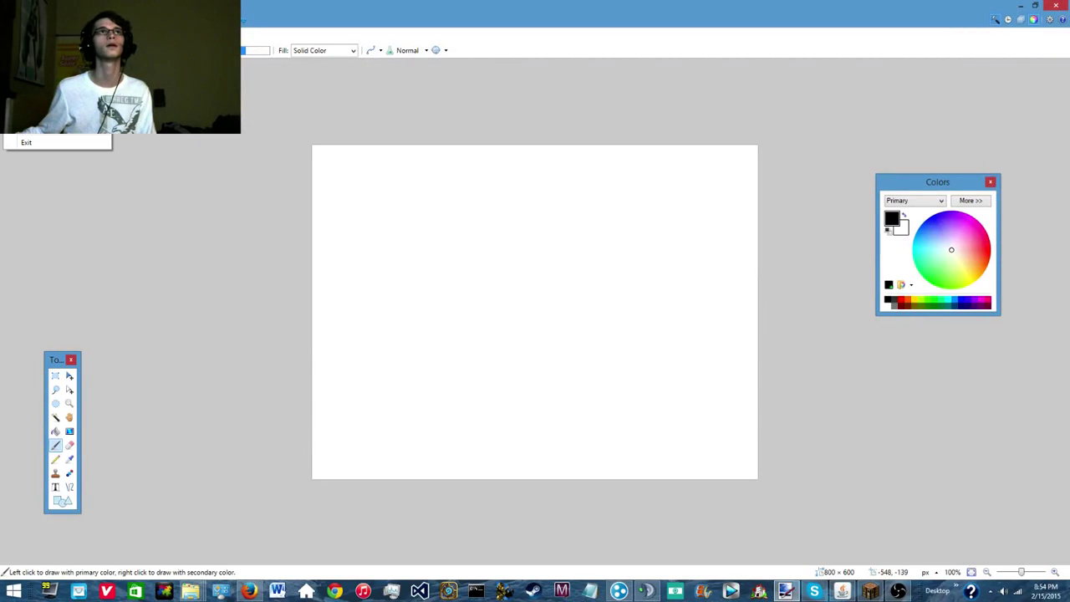
{"action": "left_click", "coordinate": [33, 46]}
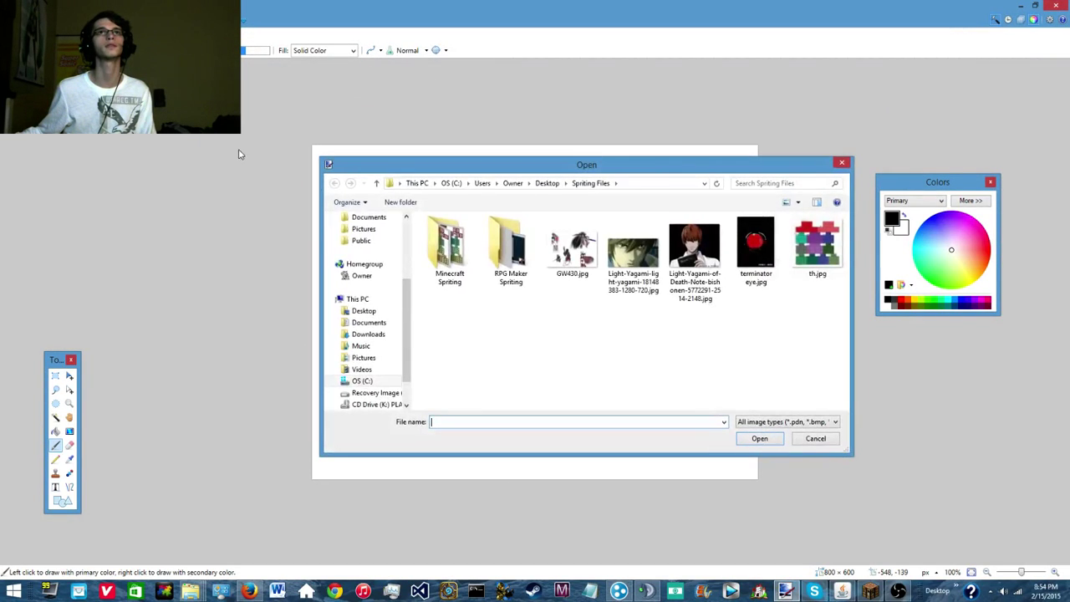
{"action": "double_click", "coordinate": [576, 269]}
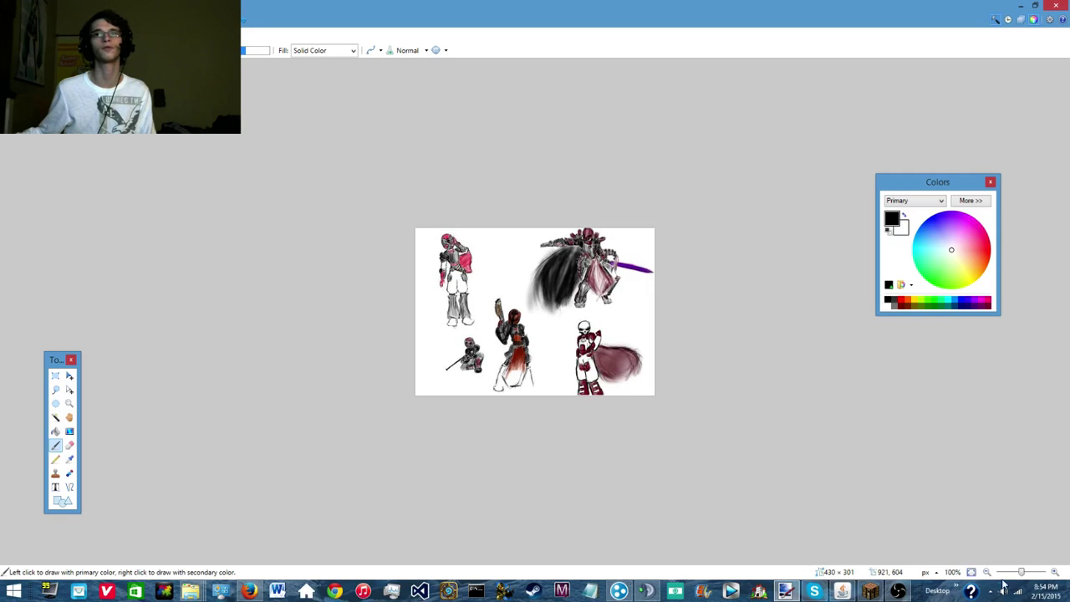
Zoom in to 2400% on the skull-headed figure with the dark red cape
{"action": "mouse_move", "coordinate": [1022, 573]}
{"action": "left_mouse_down"}
{"action": "mouse_move", "coordinate": [1044, 575]}
{"action": "mouse_move", "coordinate": [1014, 576]}
{"action": "mouse_move", "coordinate": [1031, 575]}
{"action": "left_mouse_up"}
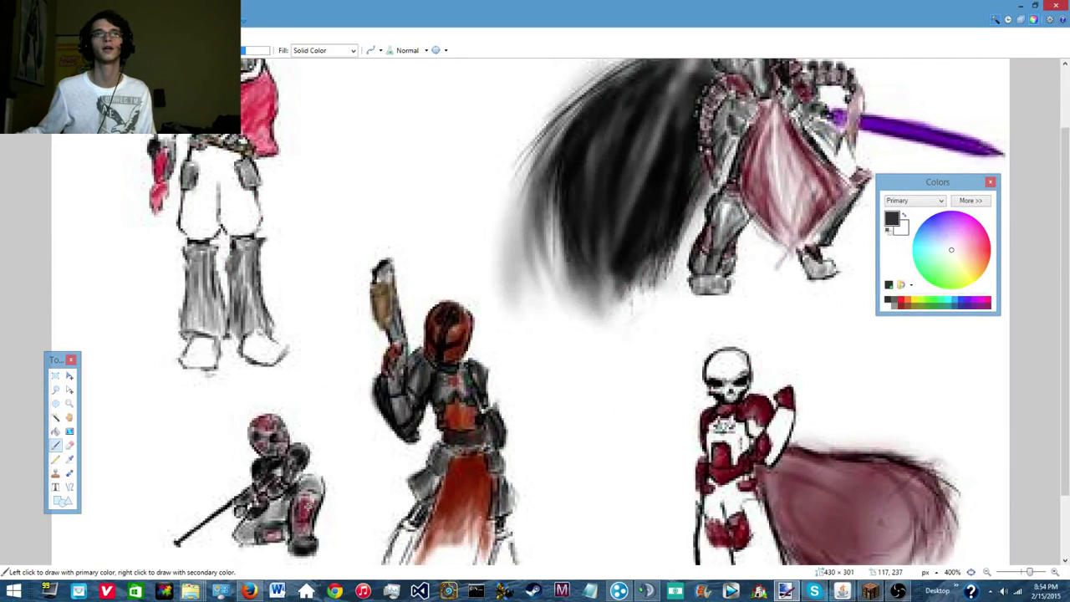
{"action": "scroll", "coordinate": [878, 487], "scroll_direction": "down", "scroll_amount": 2}
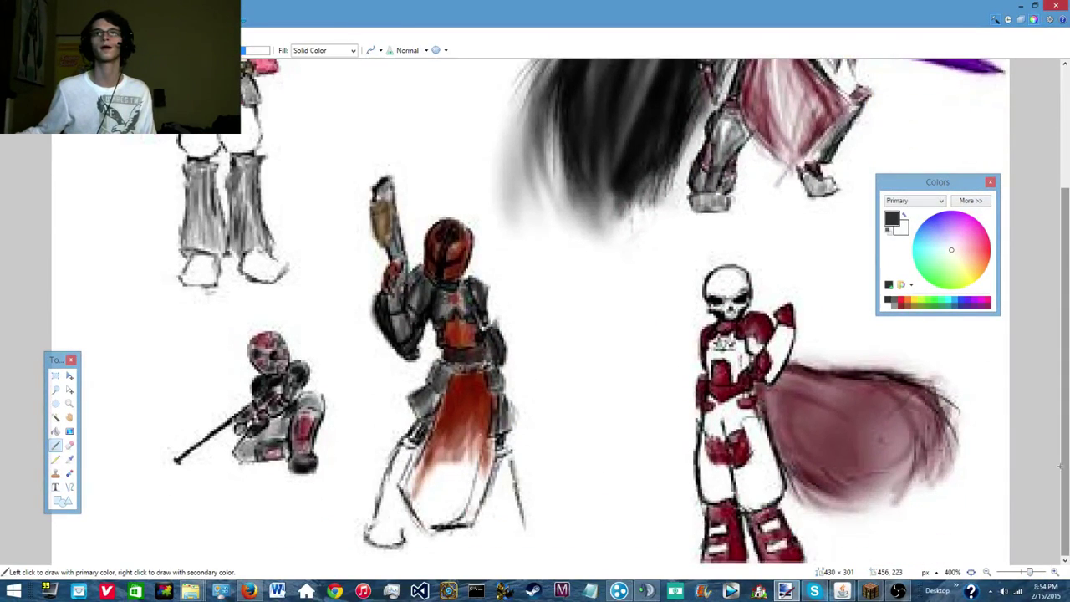
{"action": "left_click", "coordinate": [1053, 574]}
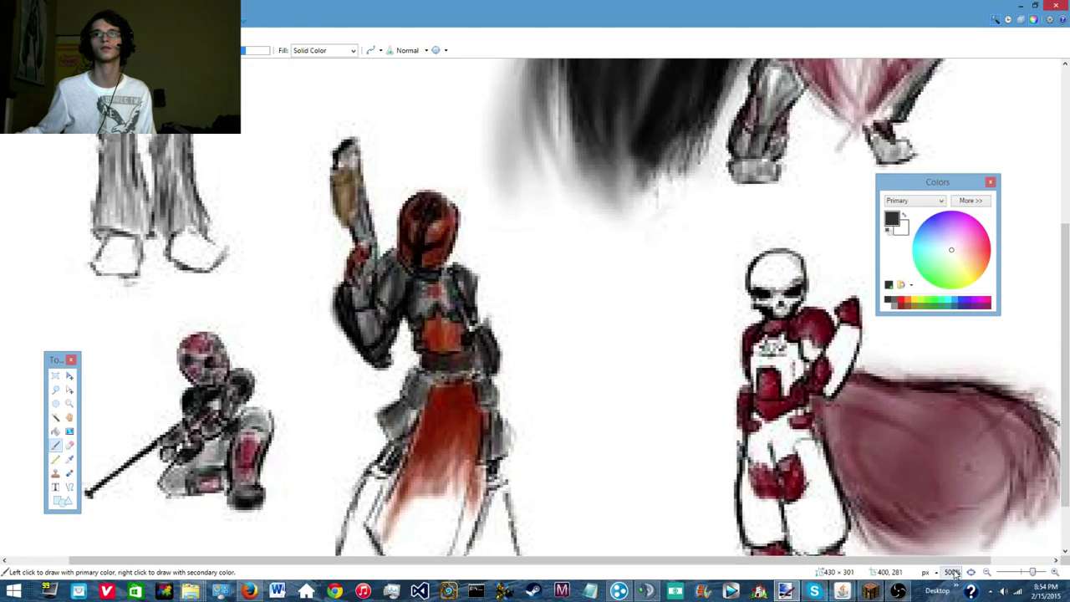
{"action": "left_click_drag", "start_coordinate": [951, 560], "coordinate": [1012, 560]}
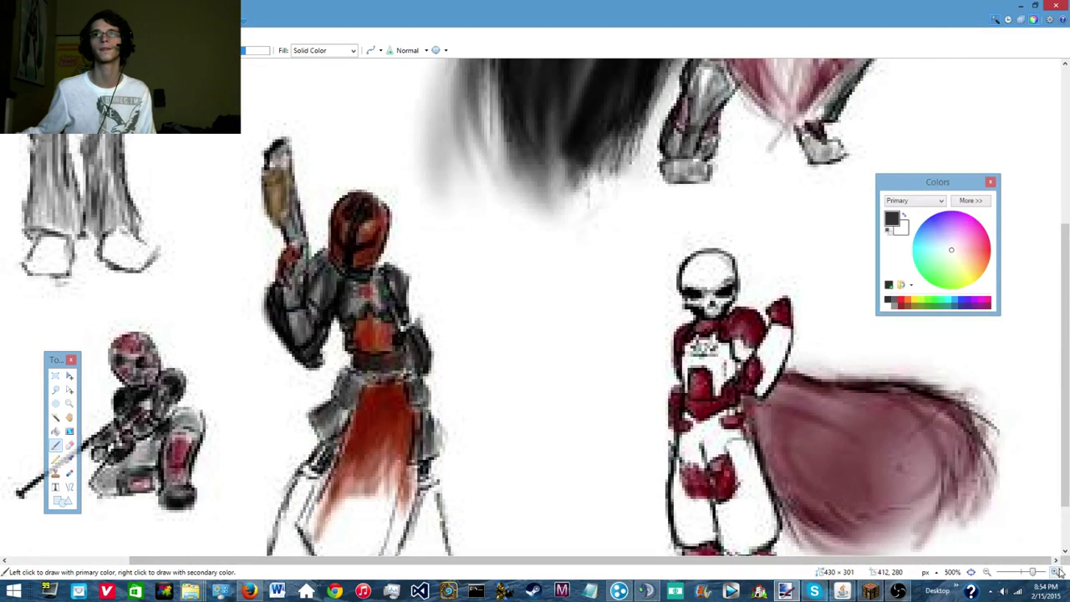
{"action": "left_click", "coordinate": [1054, 573]}
{"action": "left_click", "coordinate": [1055, 574]}
{"action": "left_click", "coordinate": [1055, 574]}
Examine the pixel shading of the figure's cape, leg armour and skull head
{"action": "left_click_drag", "start_coordinate": [656, 558], "coordinate": [826, 575]}
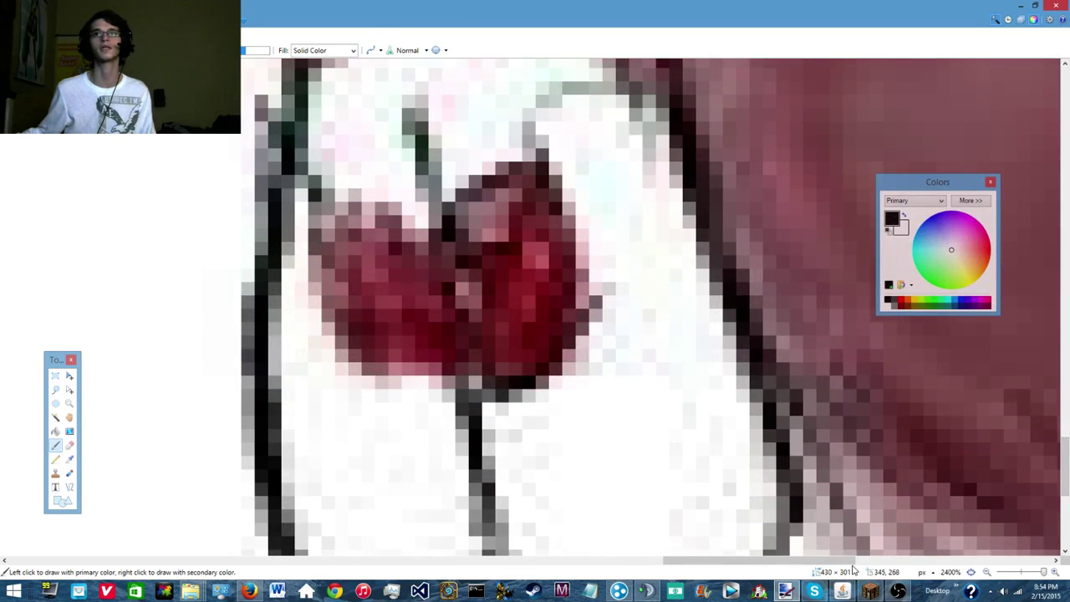
{"action": "left_click_drag", "start_coordinate": [848, 567], "coordinate": [990, 585]}
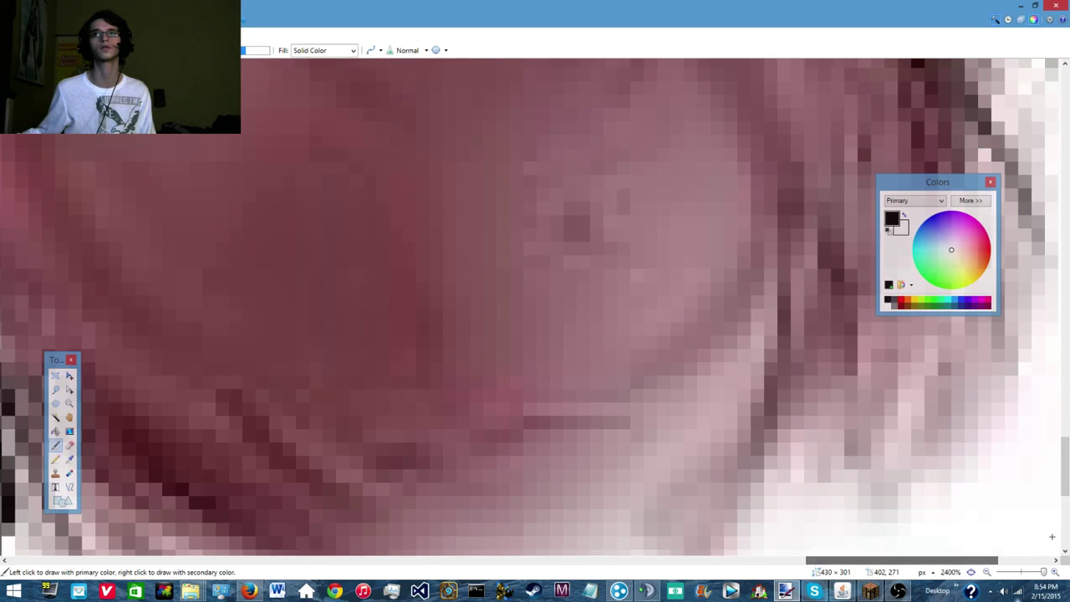
{"action": "mouse_move", "coordinate": [1063, 489]}
{"action": "left_mouse_down"}
{"action": "mouse_move", "coordinate": [1063, 397]}
{"action": "mouse_move", "coordinate": [1063, 510]}
{"action": "mouse_move", "coordinate": [1063, 486]}
{"action": "left_mouse_up"}
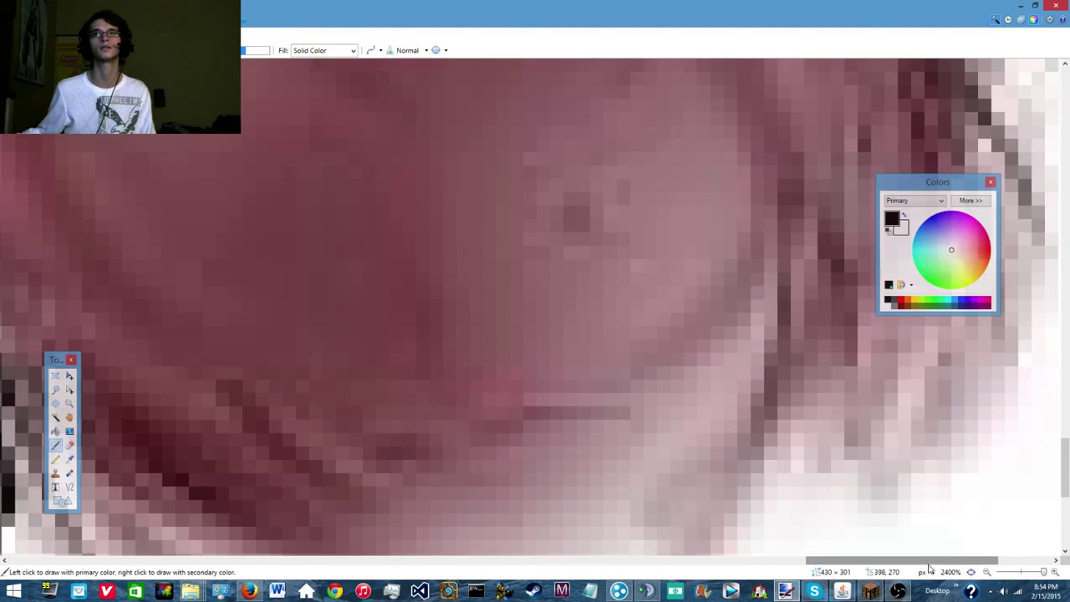
{"action": "left_click_drag", "start_coordinate": [935, 564], "coordinate": [789, 575]}
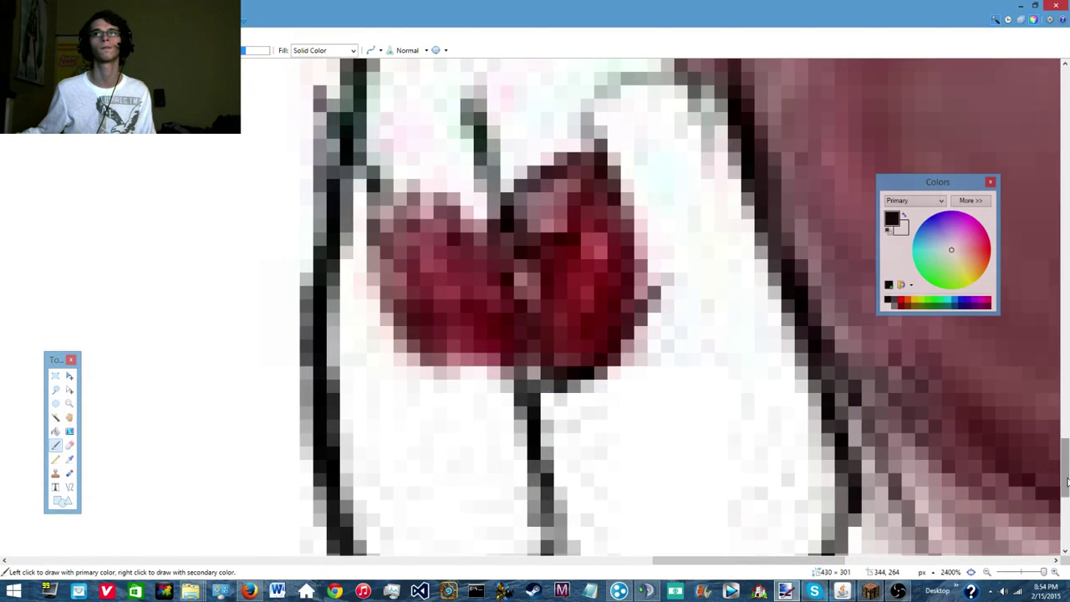
{"action": "left_click_drag", "start_coordinate": [1063, 492], "coordinate": [1061, 383]}
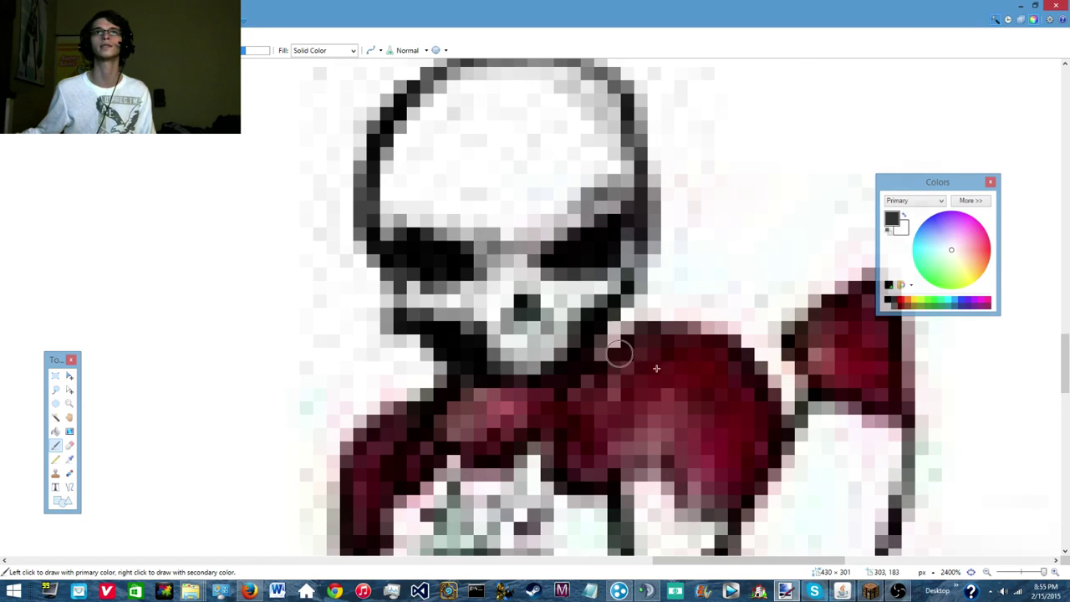
{"action": "left_click", "coordinate": [526, 313]}
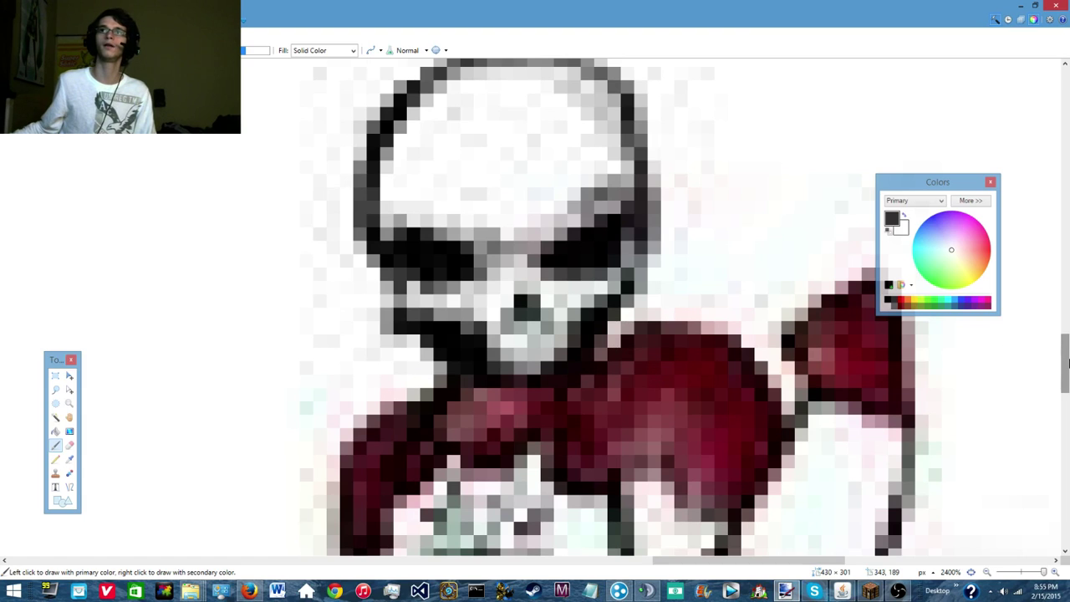
{"action": "mouse_move", "coordinate": [1063, 362]}
{"action": "left_mouse_down"}
{"action": "mouse_move", "coordinate": [1061, 522]}
{"action": "mouse_move", "coordinate": [1063, 309]}
{"action": "mouse_move", "coordinate": [1062, 377]}
{"action": "mouse_move", "coordinate": [1062, 359]}
{"action": "left_mouse_up"}
Switch to Minecraft, resume the game and inspect the character's skin from behind in third-person view
{"action": "left_click", "coordinate": [872, 591]}
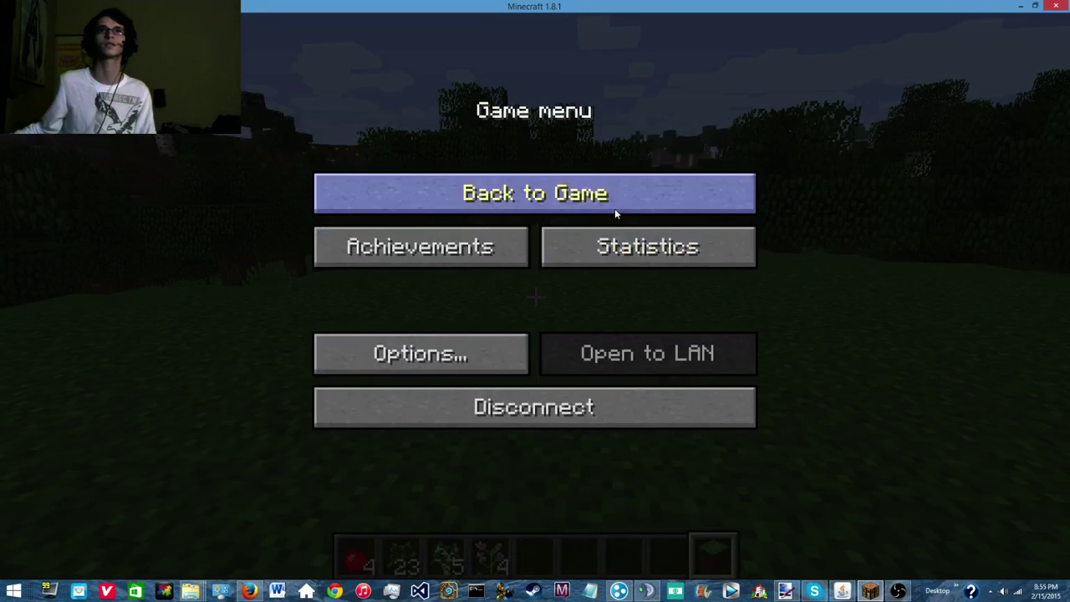
{"action": "left_click", "coordinate": [615, 208]}
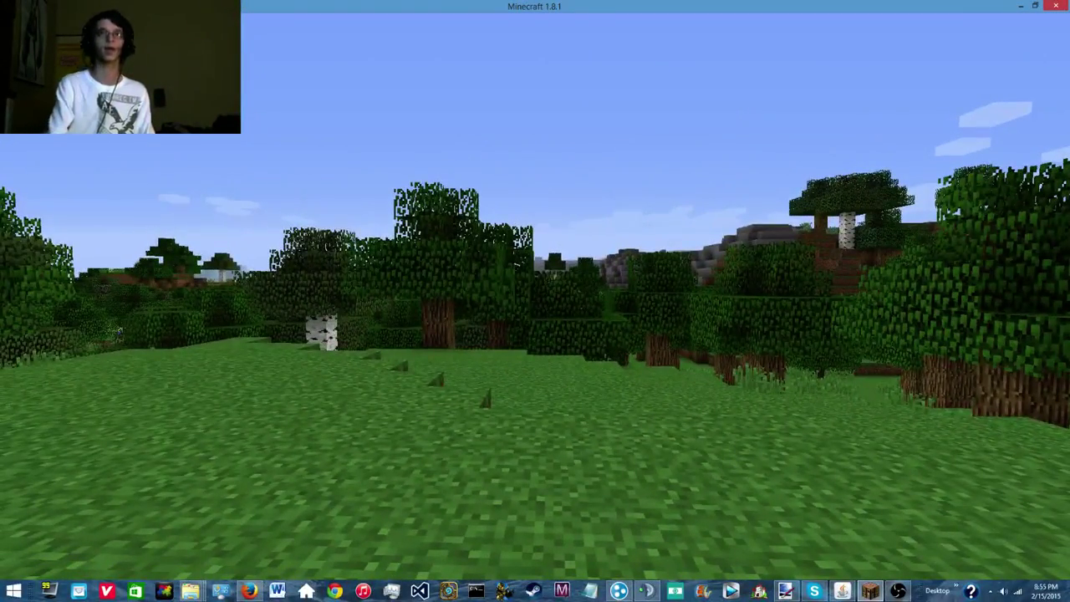
{"action": "key", "text": "F5"}
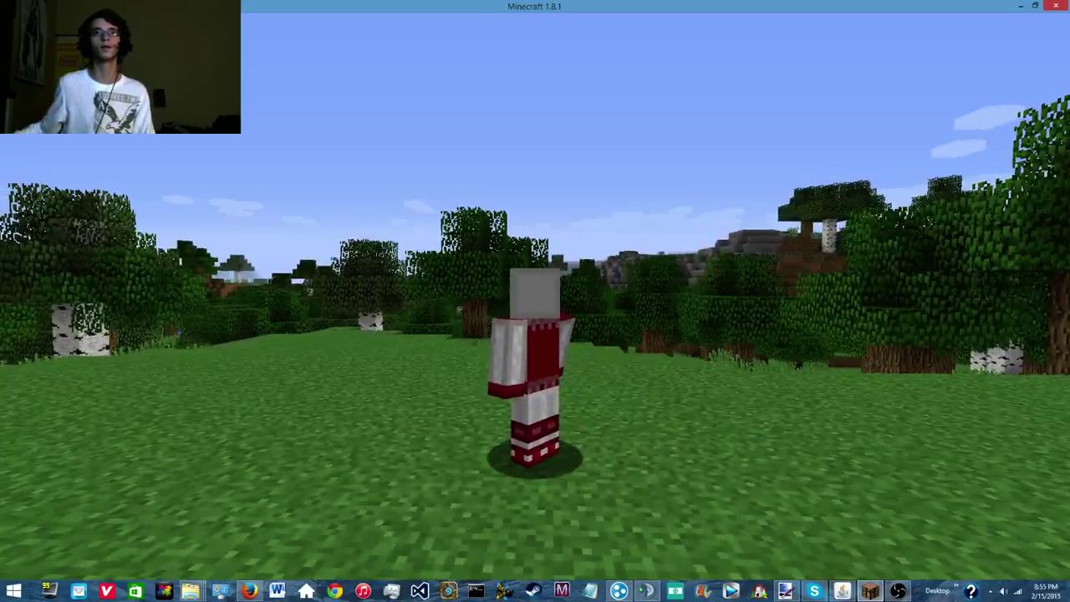
{"action": "key", "text": "w"}
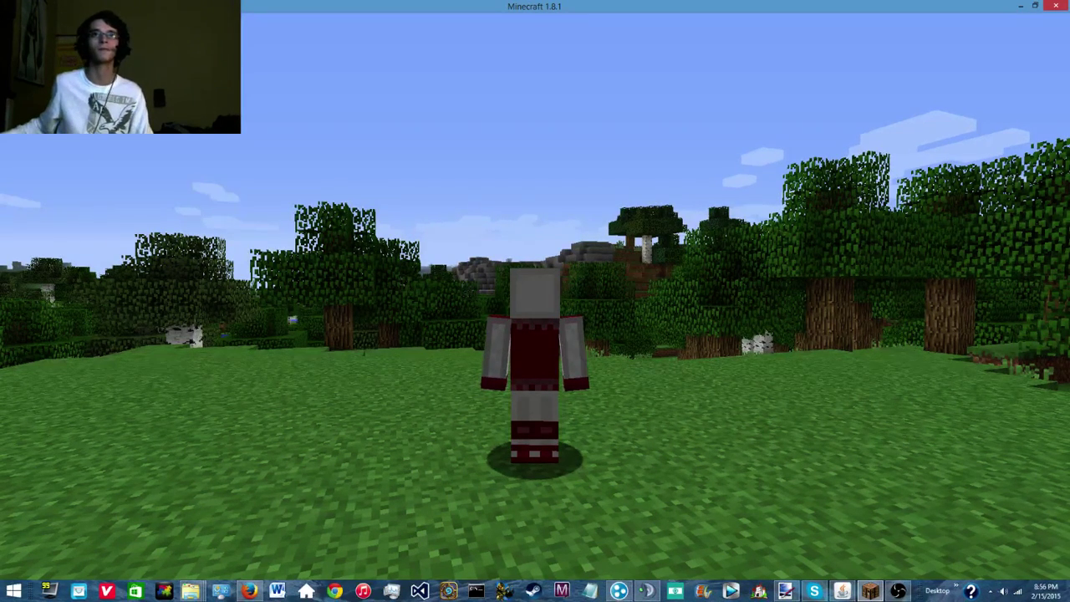
{"action": "mouse_move", "coordinate": [535, 301]}
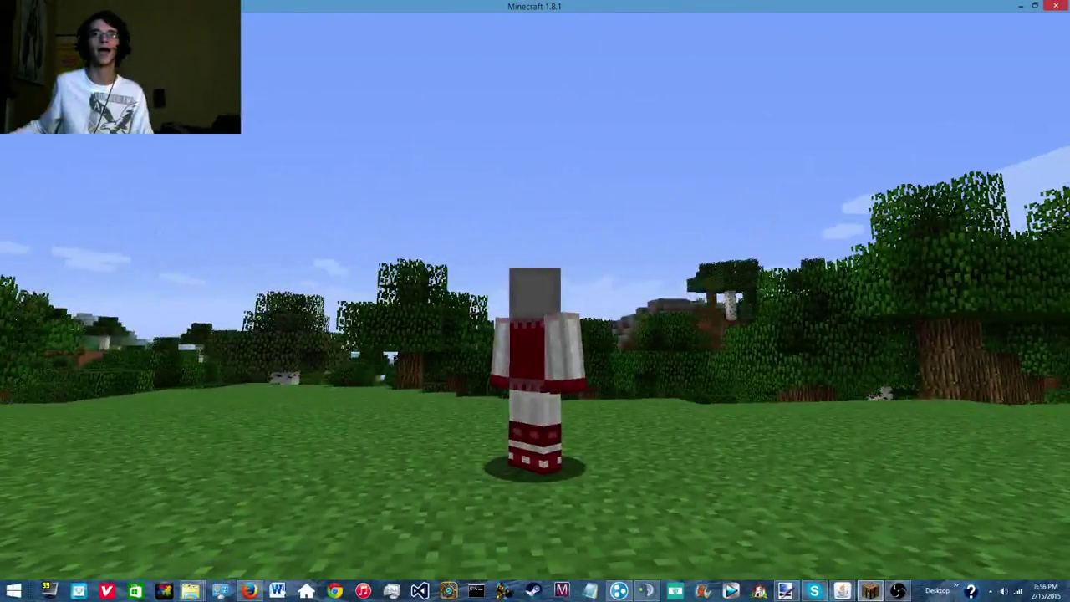
{"action": "key", "text": "e"}
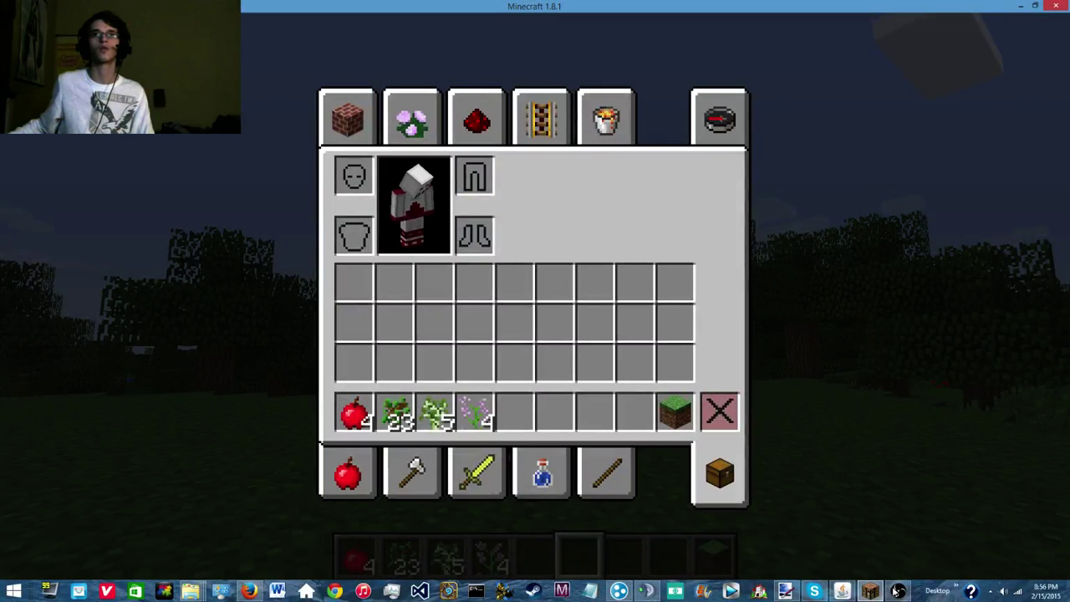
Compare the drawn figure's leg armour in paint.net with the character's skin in Minecraft
{"action": "left_click", "coordinate": [784, 591]}
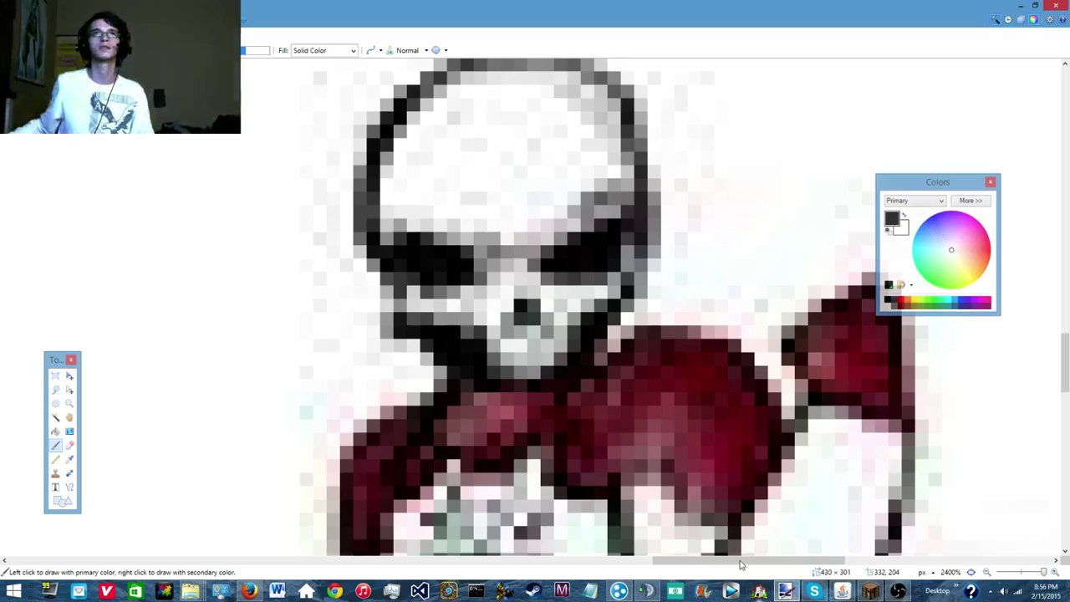
{"action": "left_click_drag", "start_coordinate": [1065, 359], "coordinate": [1065, 451]}
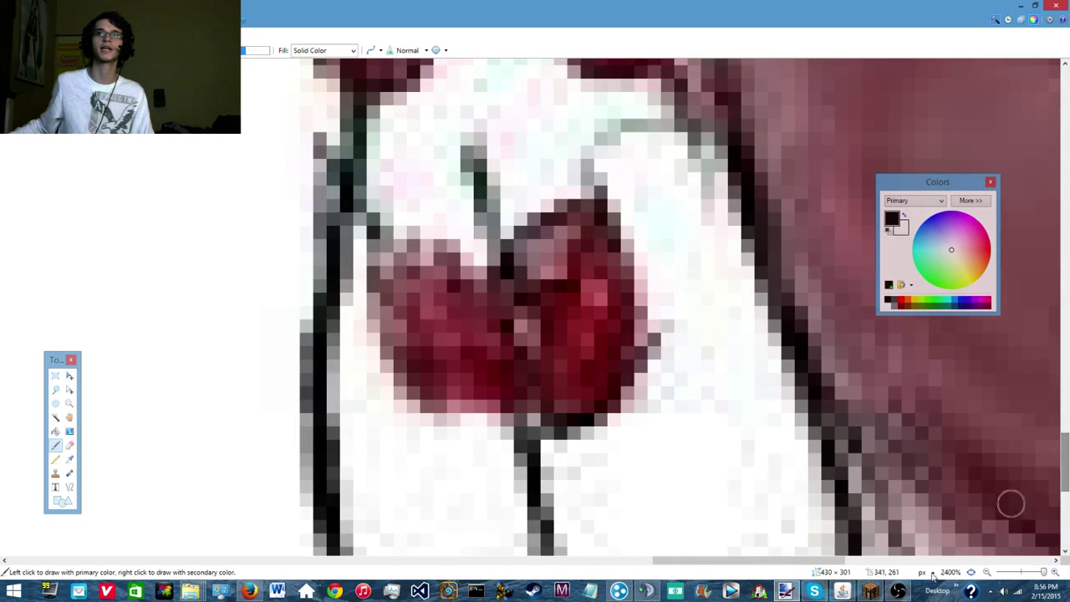
{"action": "left_click", "coordinate": [869, 591]}
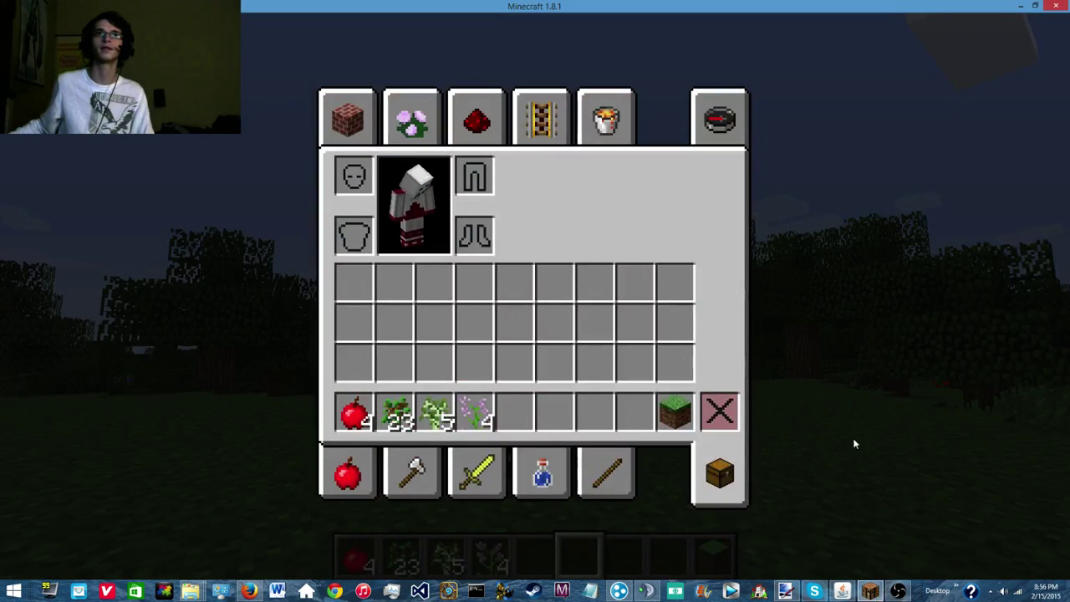
{"action": "key", "text": "e"}
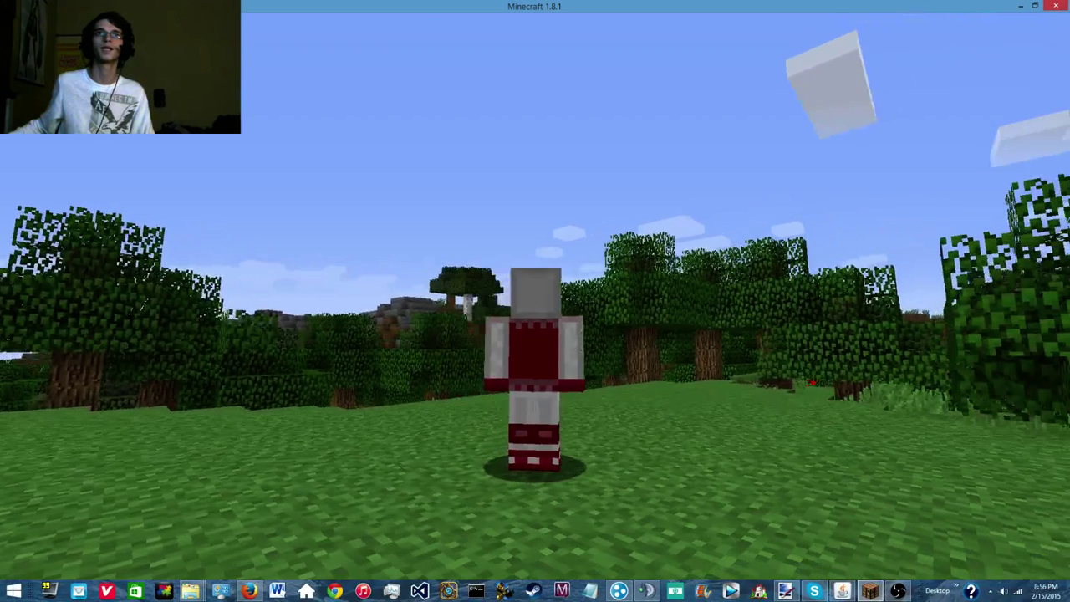
{"action": "key", "text": "e"}
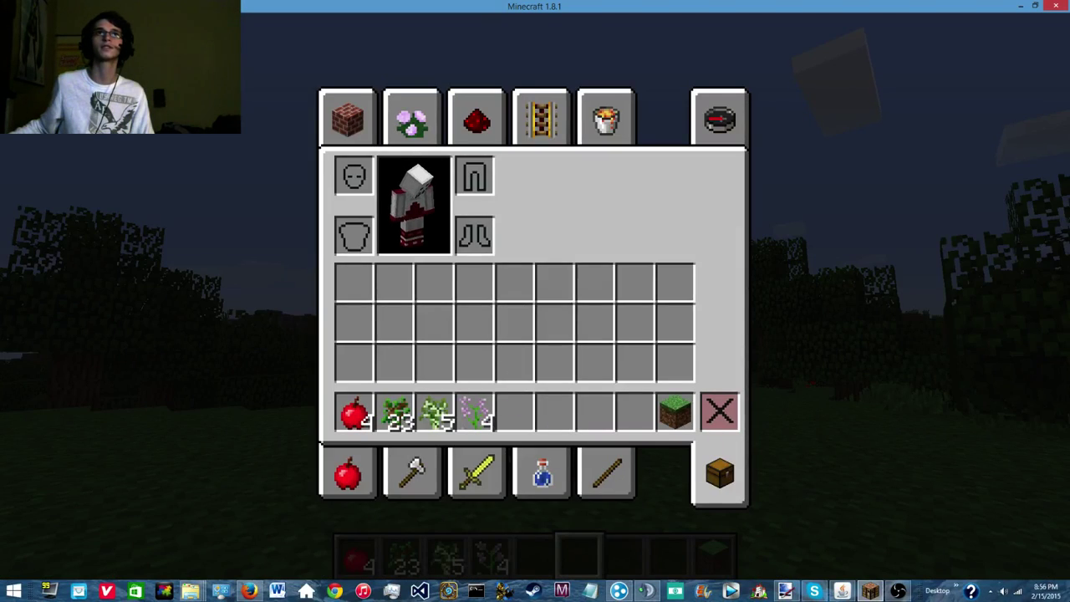
{"action": "mouse_move", "coordinate": [876, 594]}
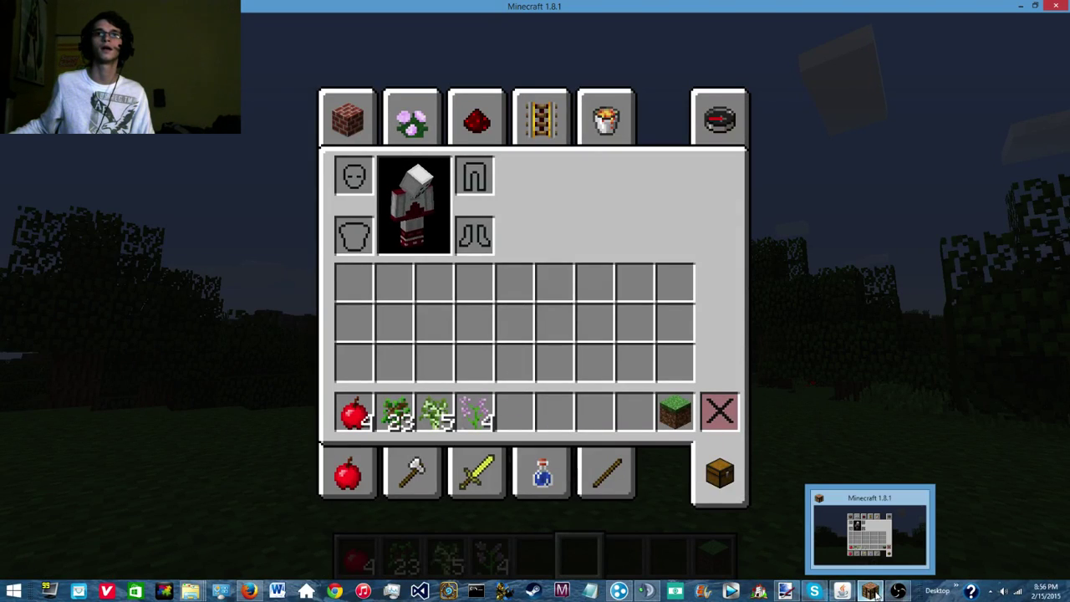
Compare the drawn skull head in paint.net with the front of the character's skin in Minecraft
{"action": "left_click", "coordinate": [786, 591]}
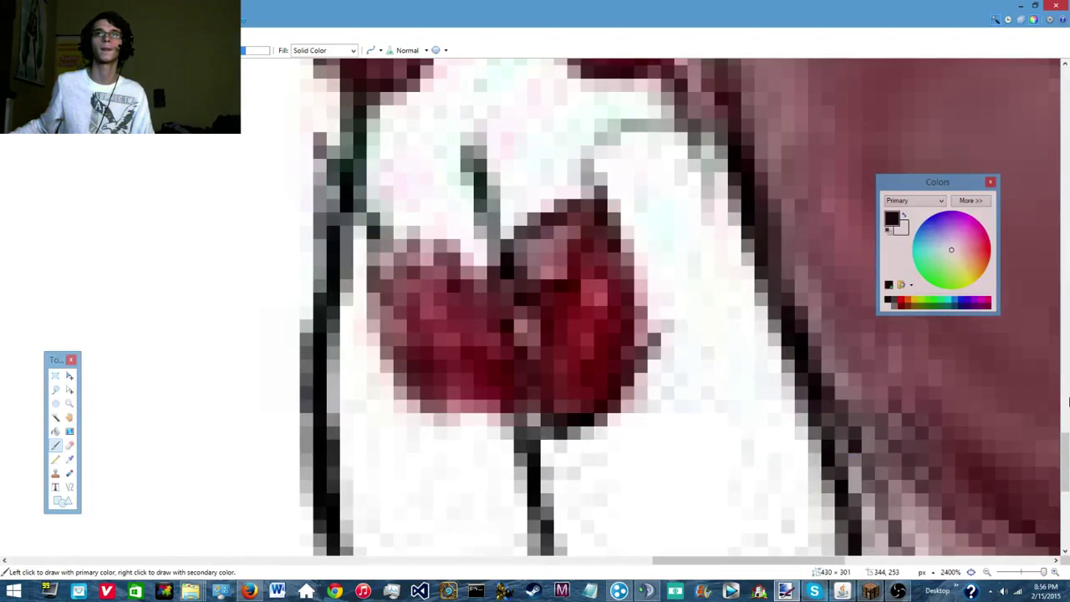
{"action": "left_click_drag", "start_coordinate": [1063, 439], "coordinate": [1061, 344]}
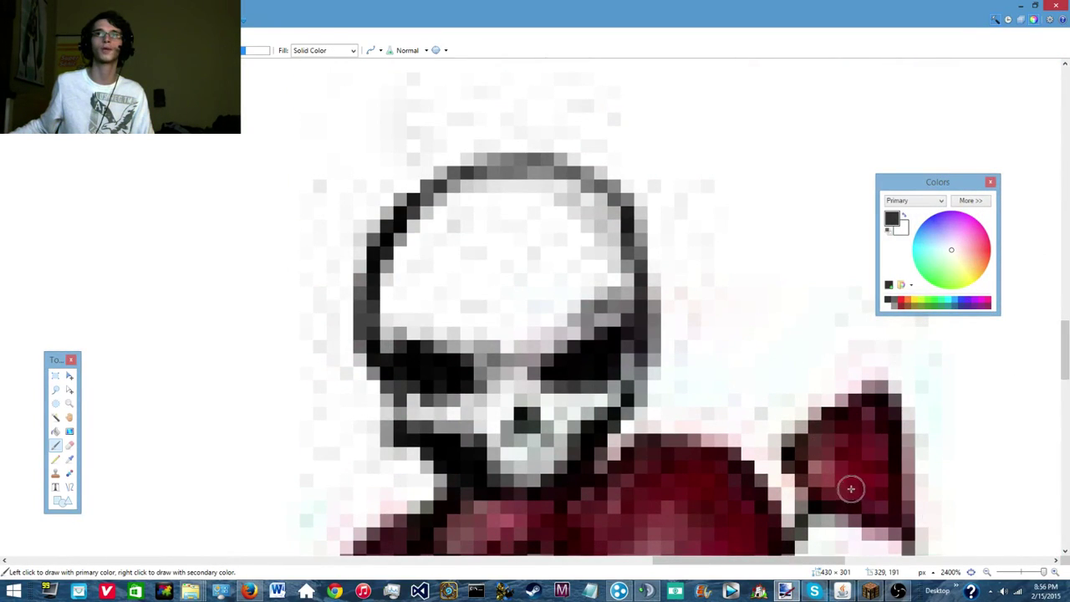
{"action": "left_click", "coordinate": [869, 591]}
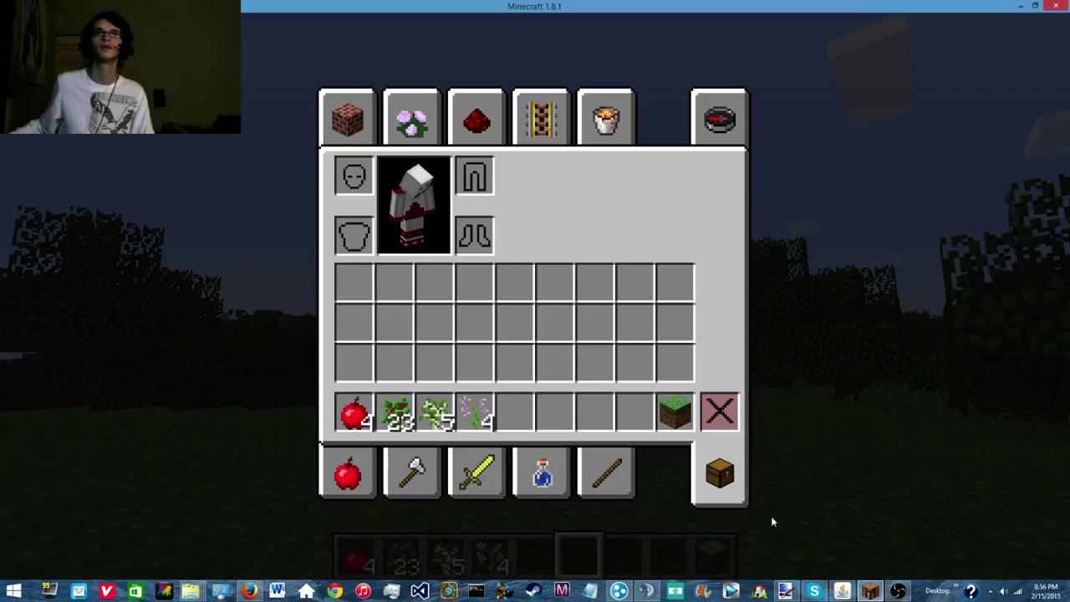
{"action": "key", "text": "e"}
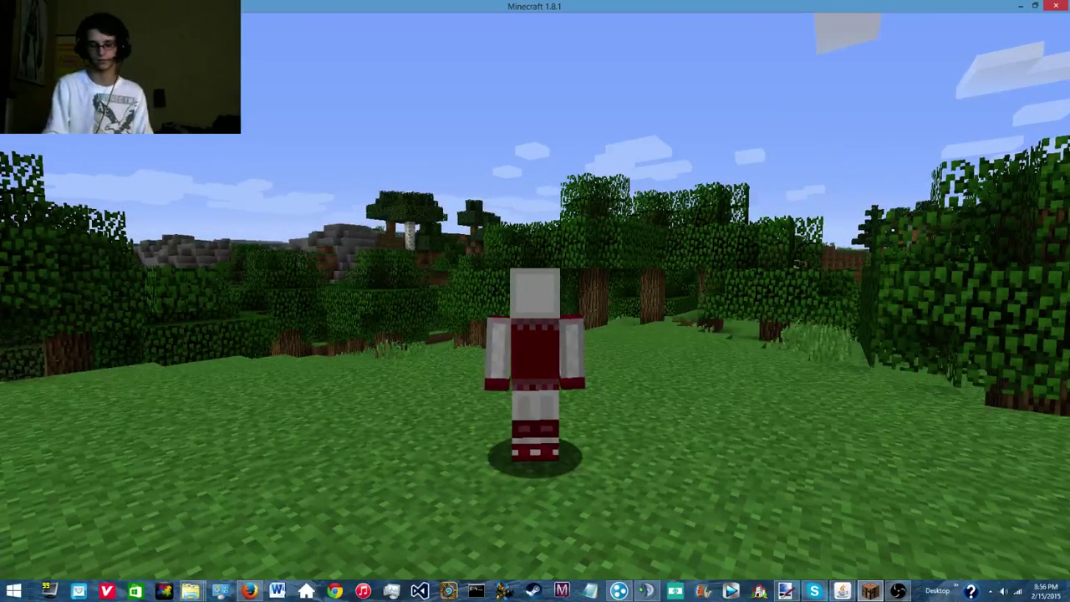
{"action": "key", "text": "F5"}
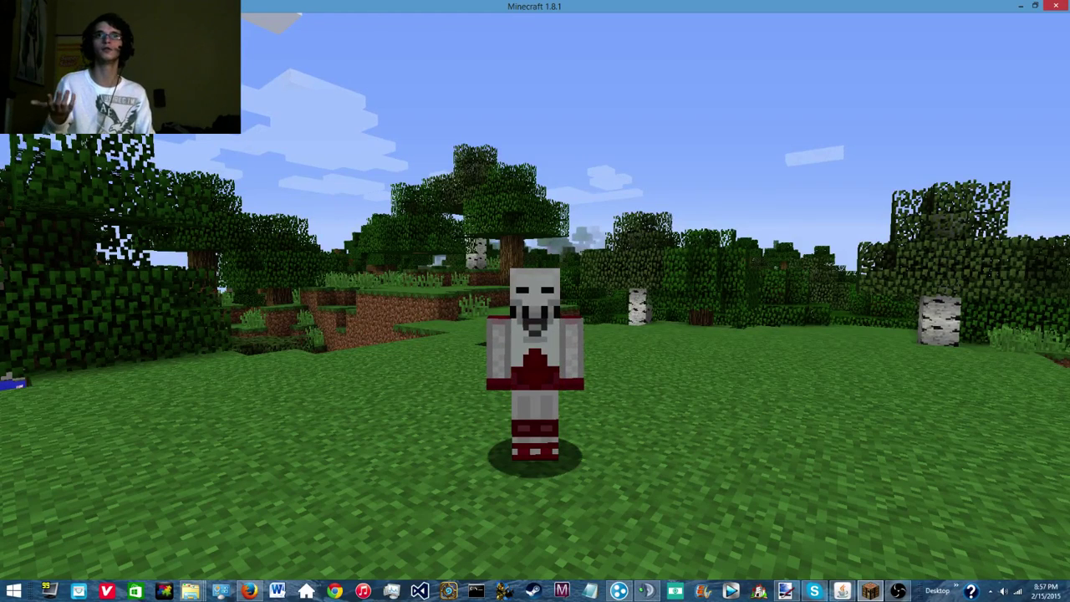
{"action": "key", "text": "e"}
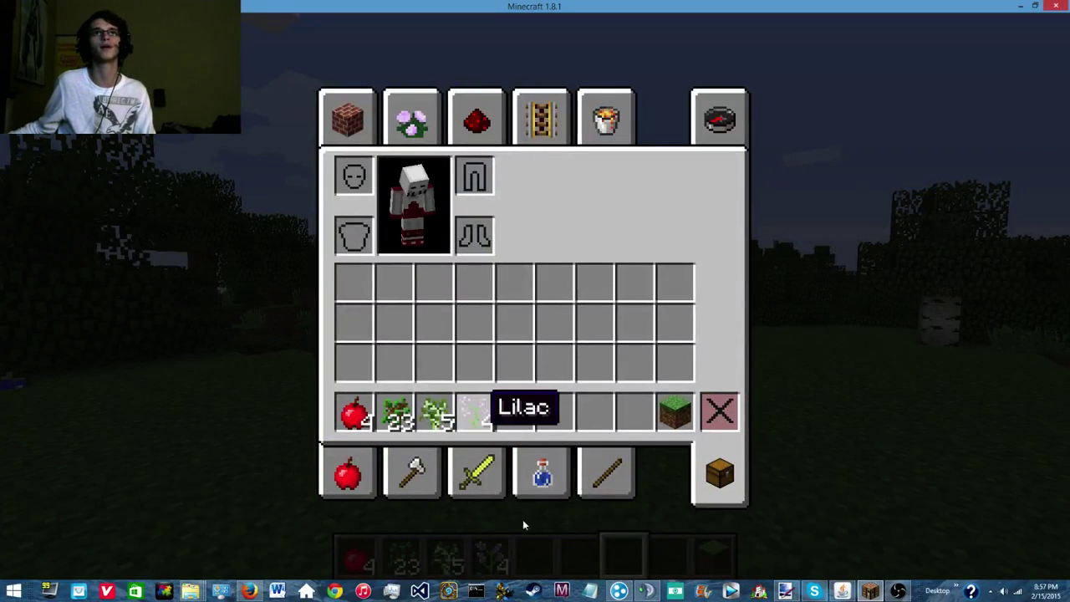
Switch back to paint.net and examine the skull-headed figure's chest and waist armour
{"action": "left_click", "coordinate": [786, 590]}
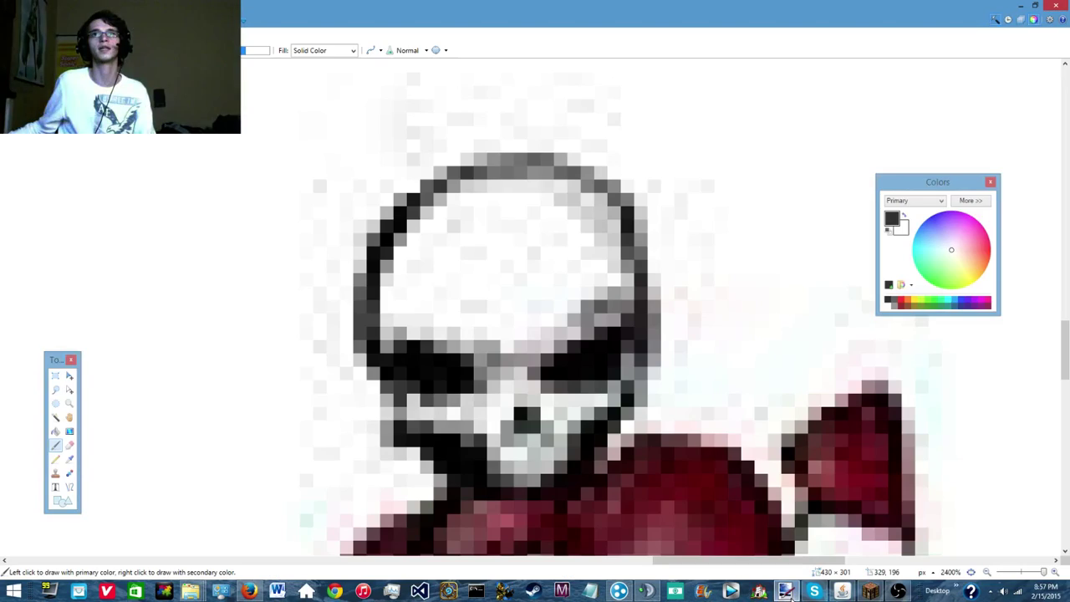
{"action": "left_click_drag", "start_coordinate": [1064, 370], "coordinate": [1064, 420]}
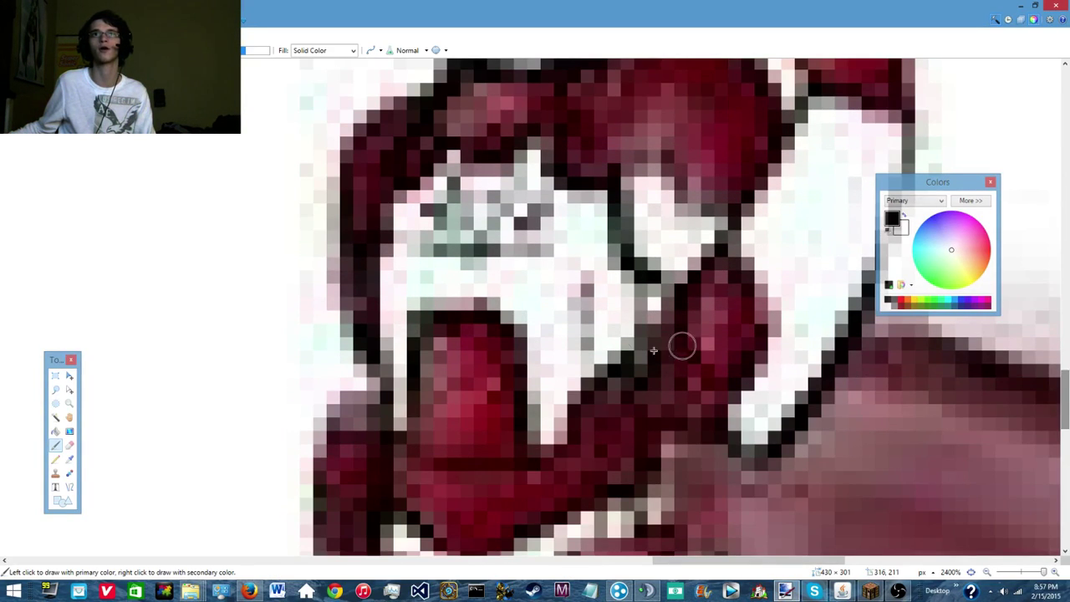
Switch to Minecraft and compare the front of the character's chest and waist with the drawing
{"action": "left_click", "coordinate": [869, 591]}
{"action": "key", "text": "e"}
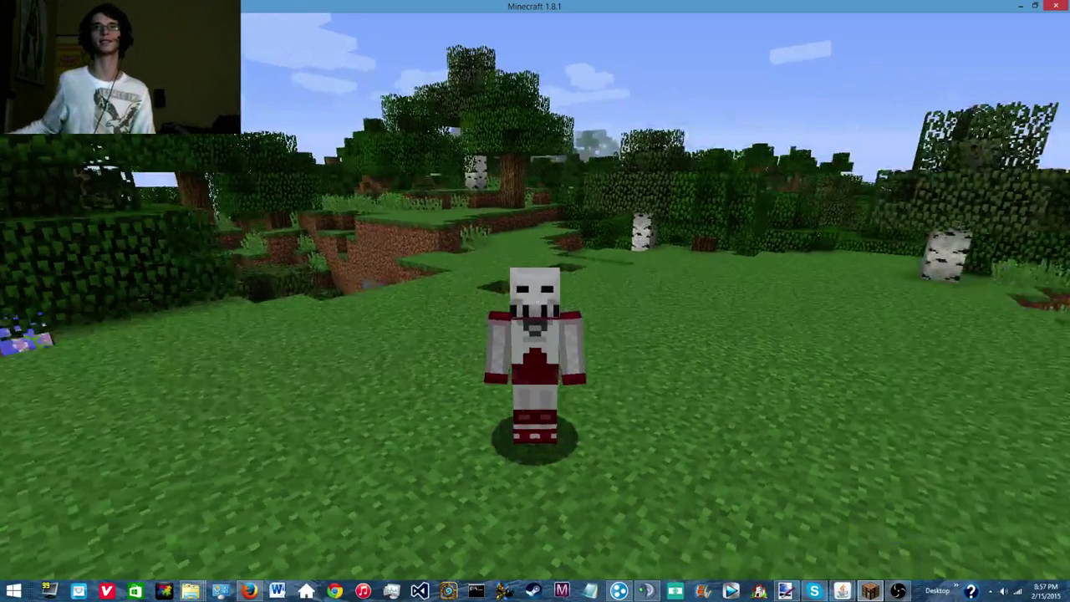
{"action": "key", "text": "e"}
{"action": "mouse_move", "coordinate": [646, 590]}
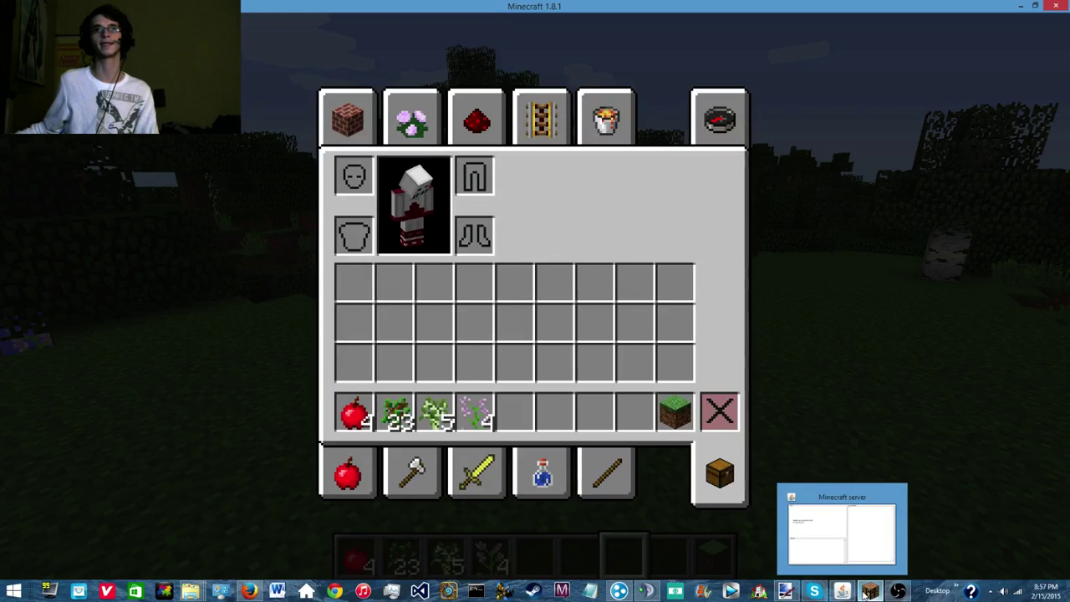
Compare the drawn skull head and red shoulder armour in paint.net with the skin's head and shoulders in Minecraft
{"action": "left_click", "coordinate": [785, 591]}
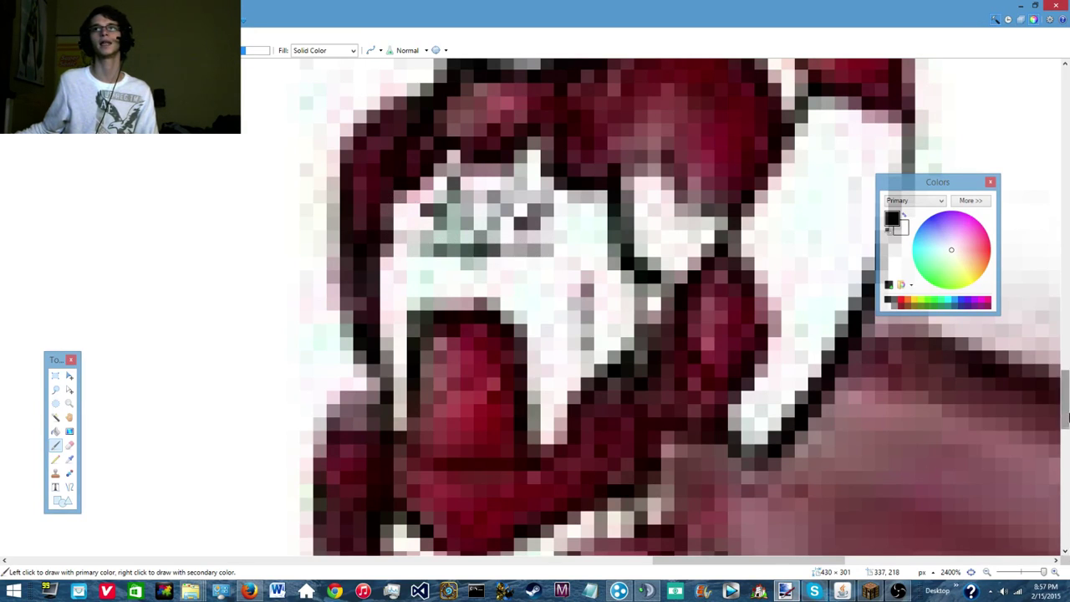
{"action": "left_click_drag", "start_coordinate": [1065, 418], "coordinate": [1064, 389]}
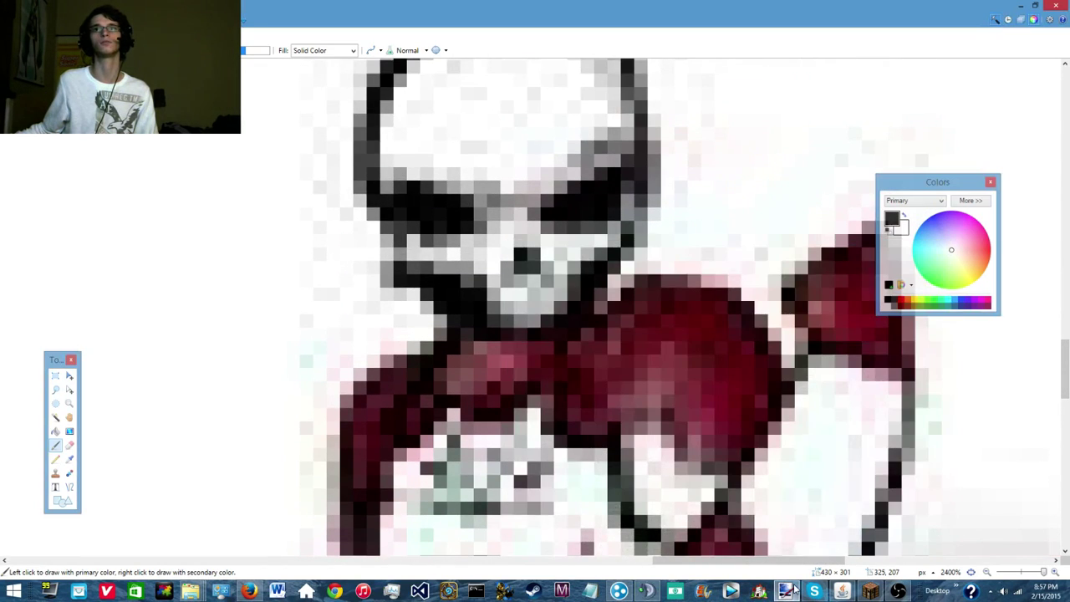
{"action": "left_click", "coordinate": [785, 590]}
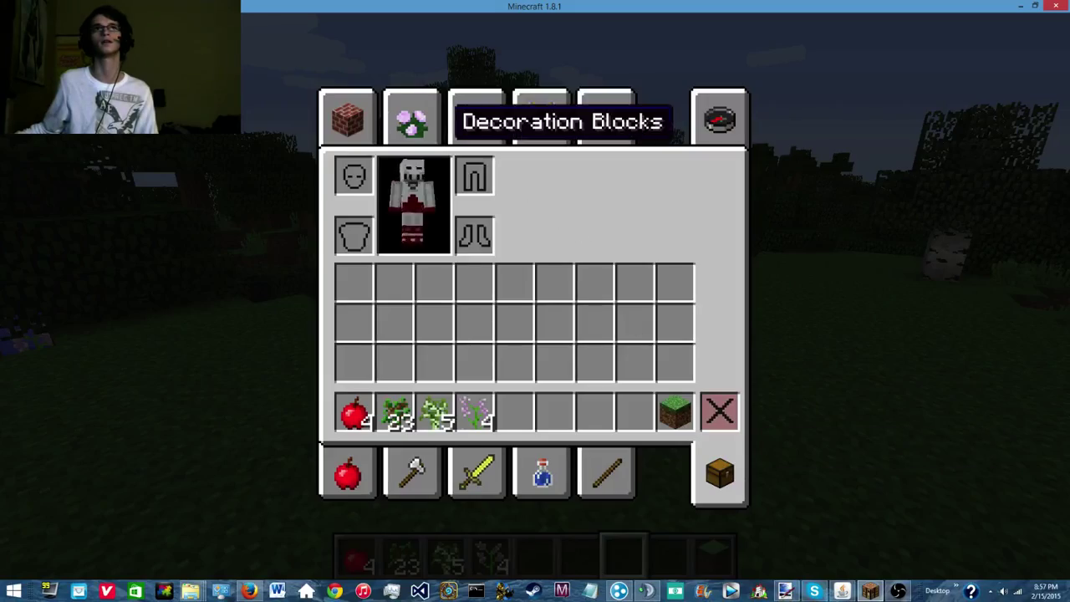
{"action": "key", "text": "e"}
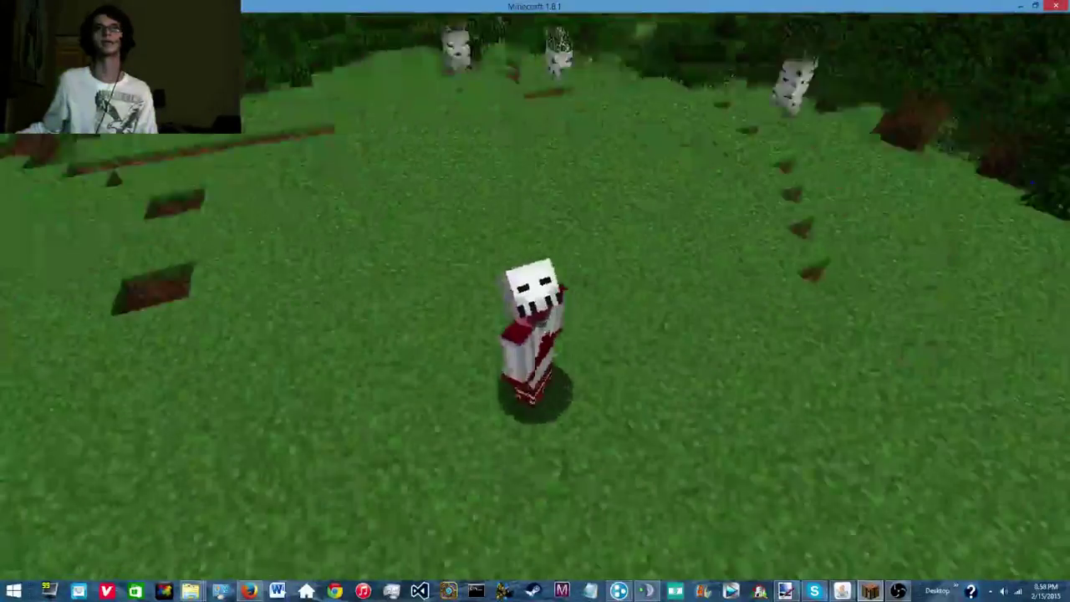
{"action": "key", "text": "e"}
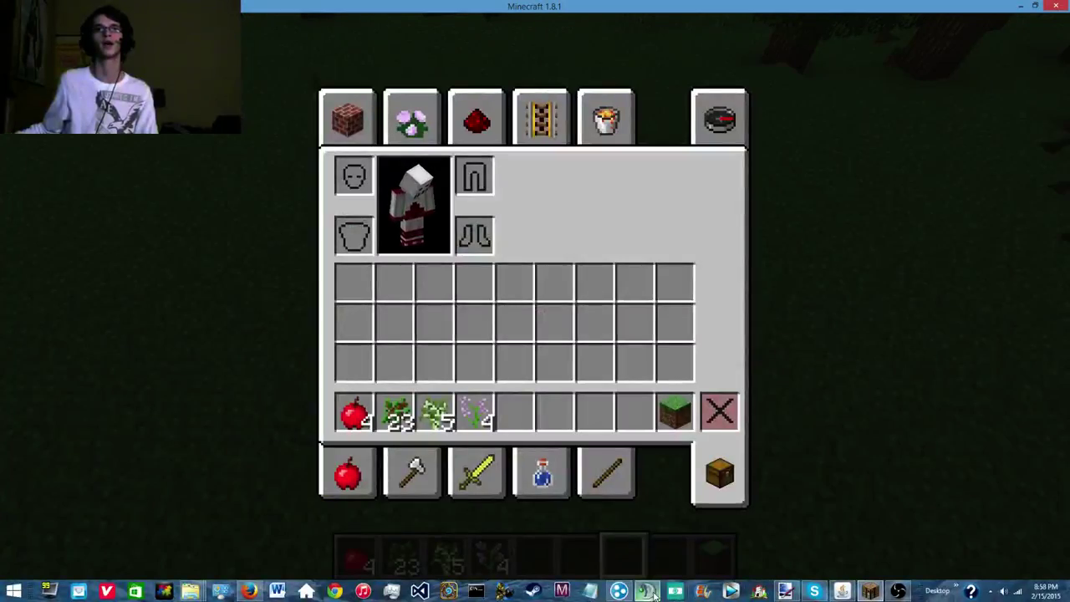
Compare the drawn figure's striped boots in paint.net with the lower legs of the character's skin in Minecraft
{"action": "mouse_move", "coordinate": [648, 592]}
{"action": "left_click", "coordinate": [786, 592]}
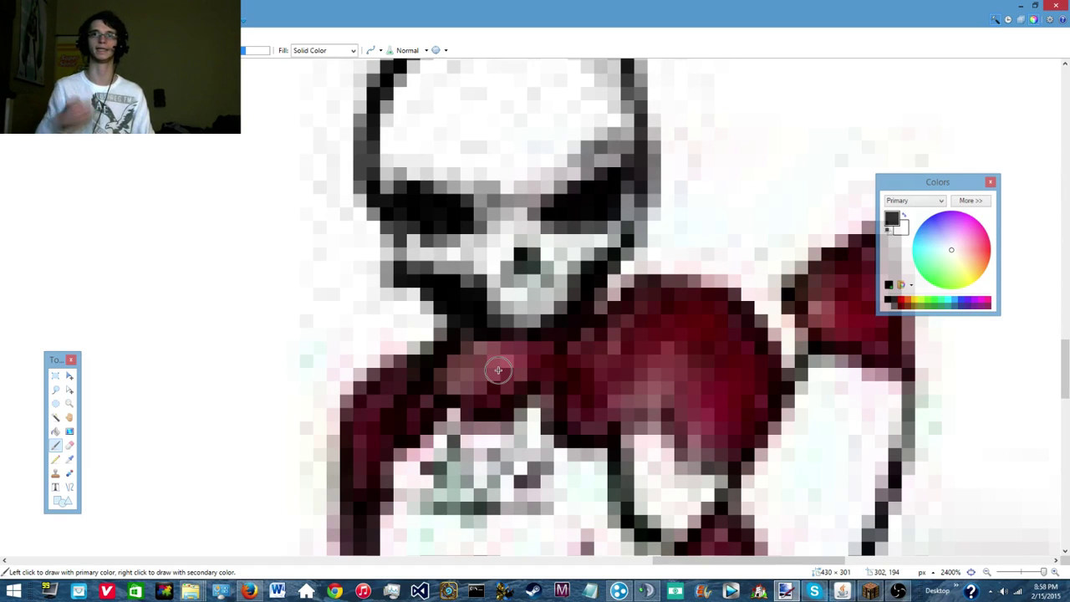
{"action": "left_click_drag", "start_coordinate": [1064, 367], "coordinate": [1064, 491]}
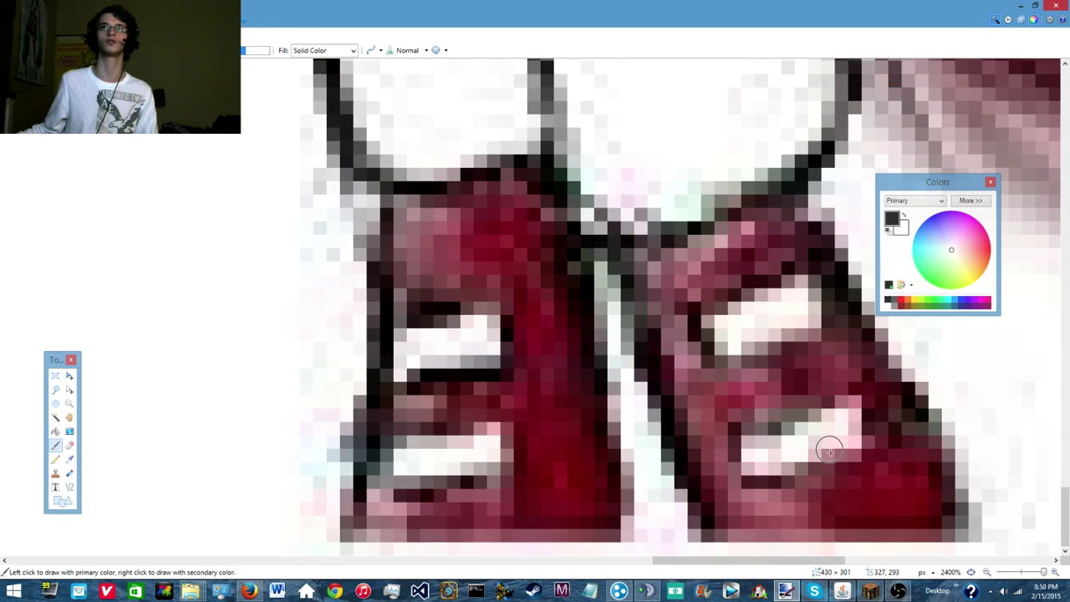
{"action": "left_click", "coordinate": [869, 591]}
{"action": "key", "text": "e"}
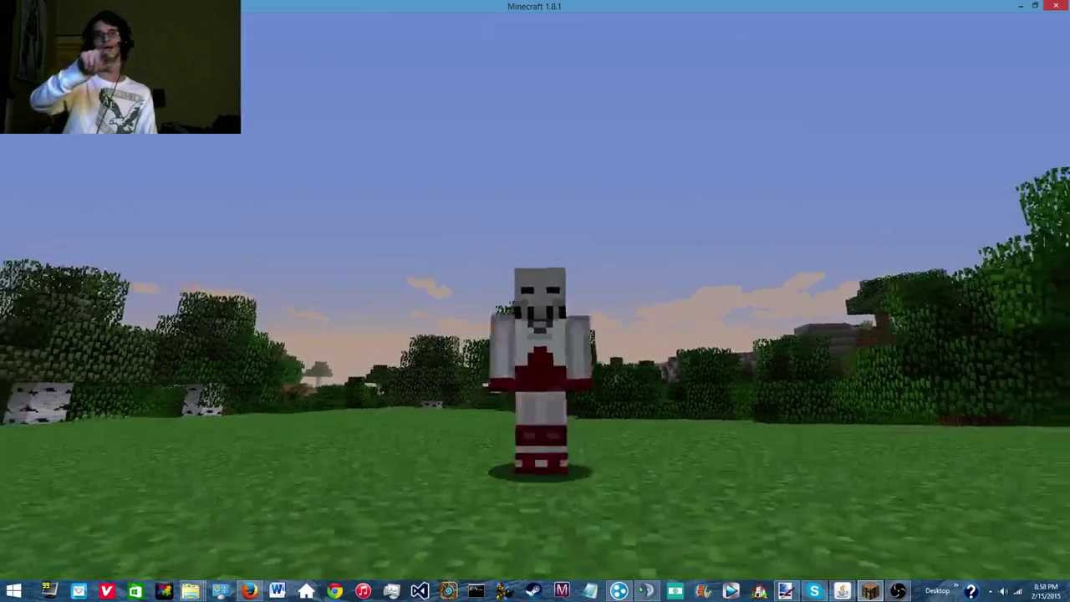
{"action": "key", "text": "w"}
{"action": "key", "text": "w"}
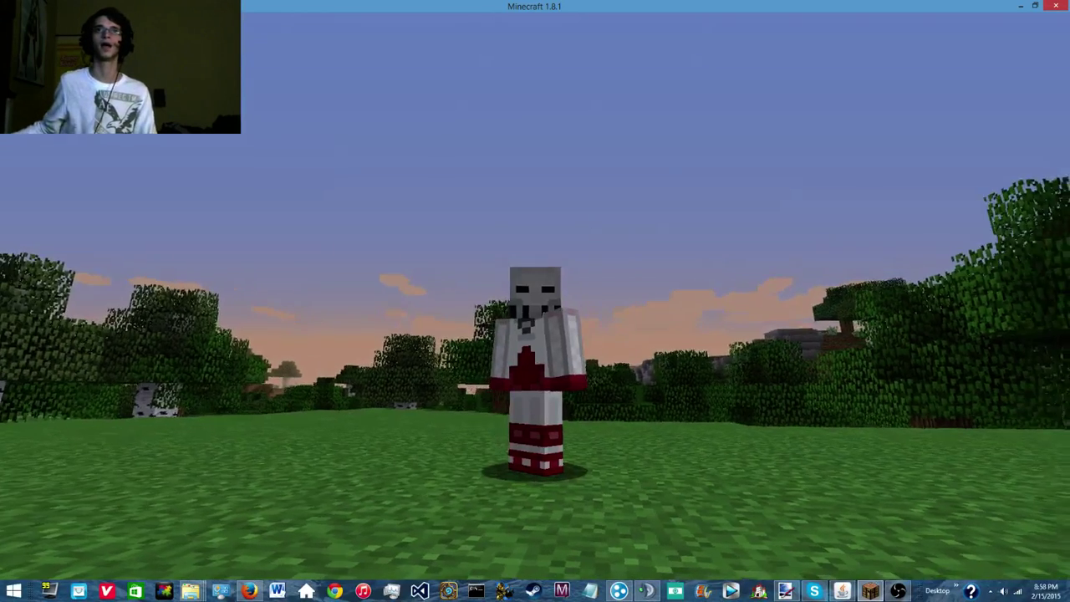
Turn on the Jacket layer in Minecraft's skin customization options and return to the game
{"action": "key", "text": "Escape"}
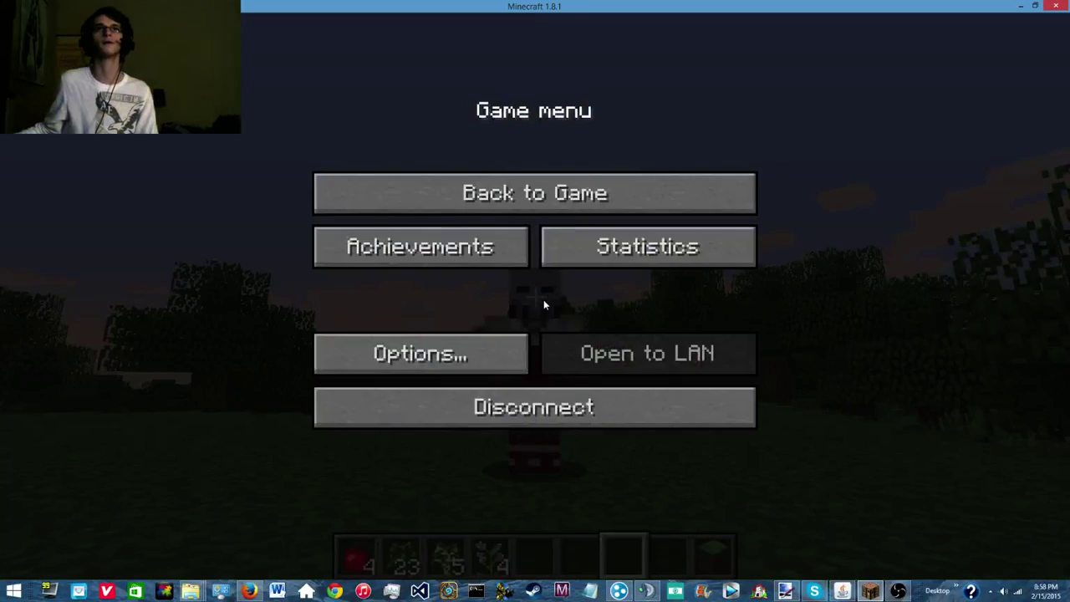
{"action": "left_click", "coordinate": [478, 349]}
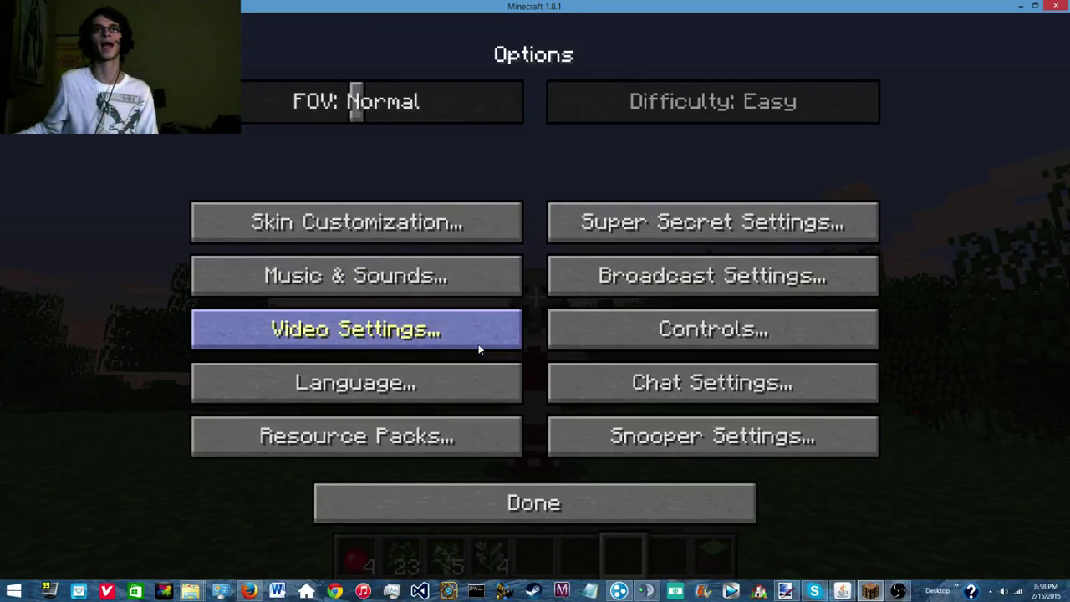
{"action": "left_click", "coordinate": [475, 222]}
{"action": "left_click", "coordinate": [699, 140]}
{"action": "left_click", "coordinate": [654, 331]}
{"action": "left_click", "coordinate": [583, 504]}
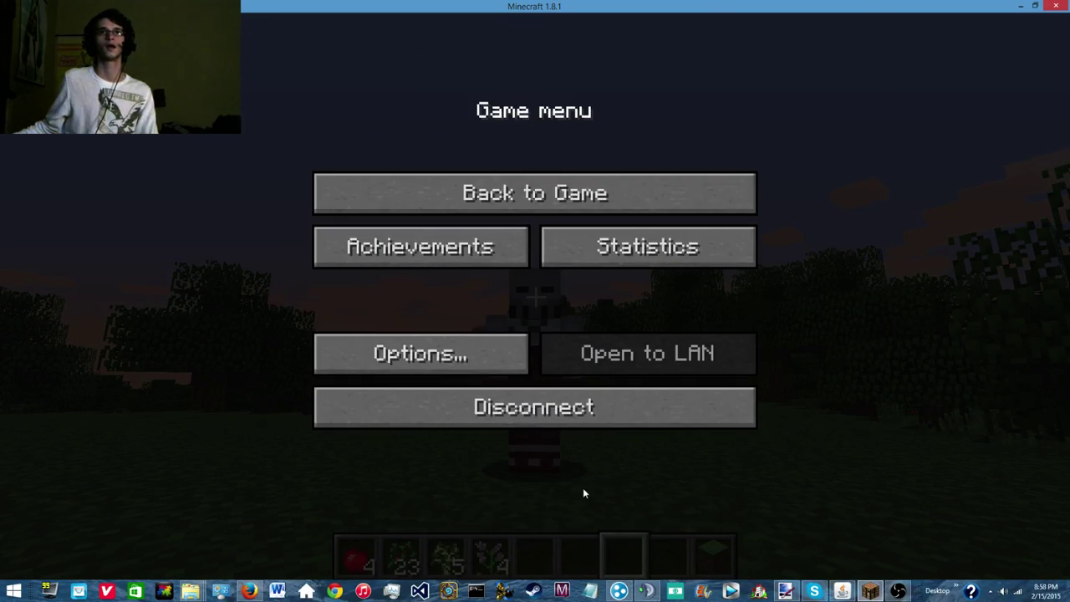
{"action": "left_click", "coordinate": [534, 193]}
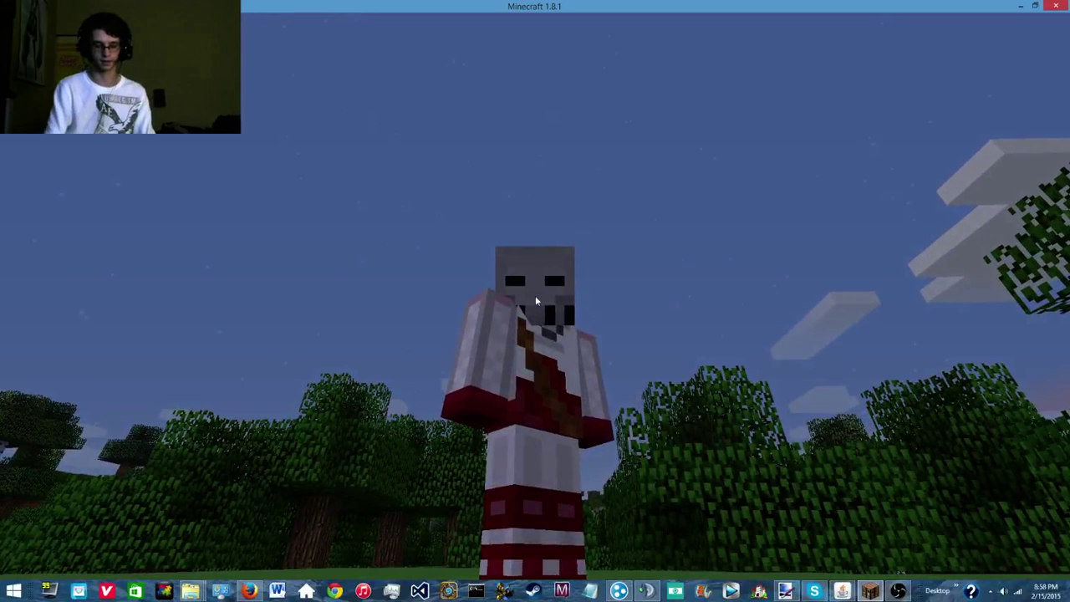
Change the world time to day with the /time set command and hide the game's interface overlay
{"action": "type", "text": "/time set"}
{"action": "key", "text": "Escape"}
{"action": "key", "text": "F1"}
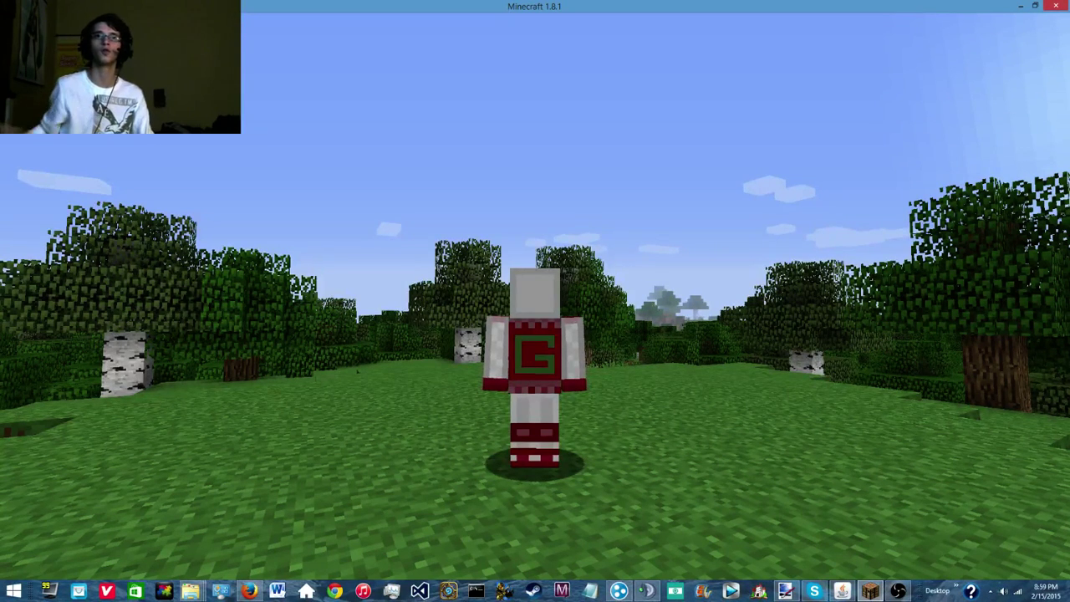
Switch to paint.net and examine the lower part of the drawn figure's cape
{"action": "key", "text": "e"}
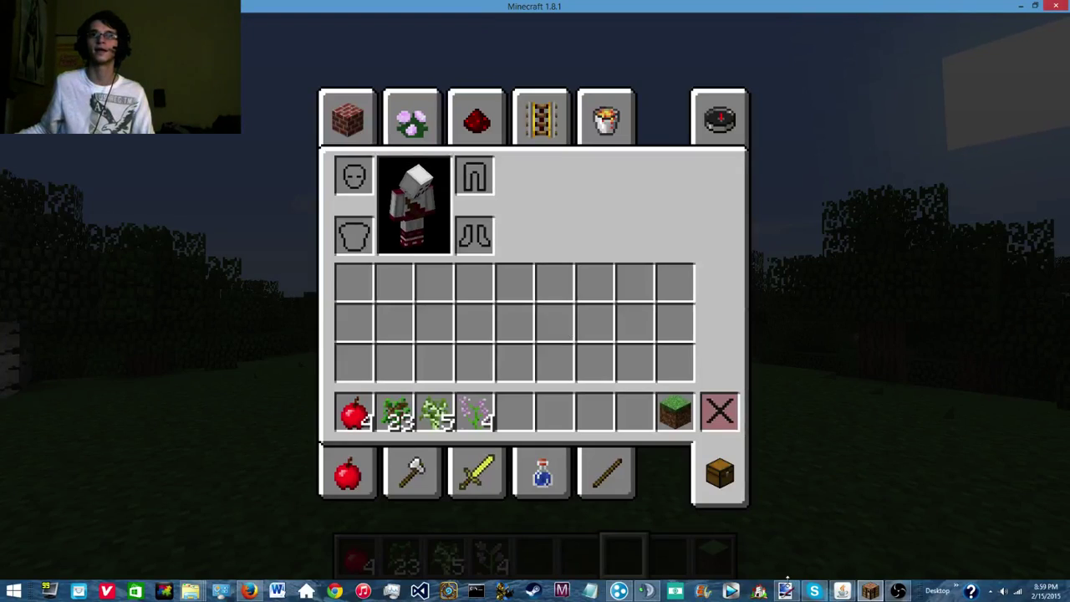
{"action": "left_click", "coordinate": [785, 590]}
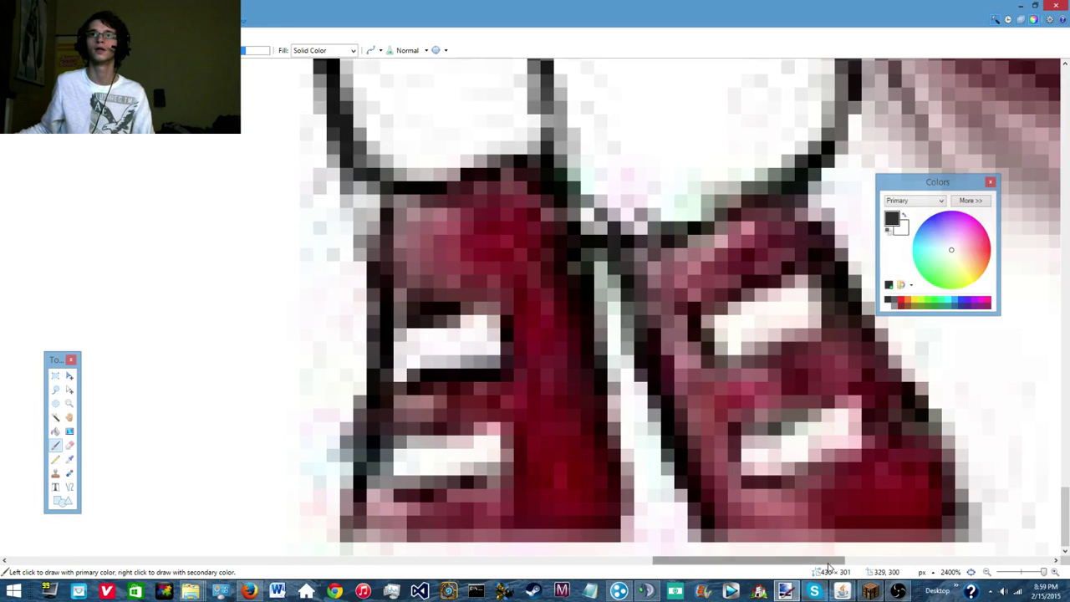
{"action": "left_click_drag", "start_coordinate": [828, 566], "coordinate": [984, 554]}
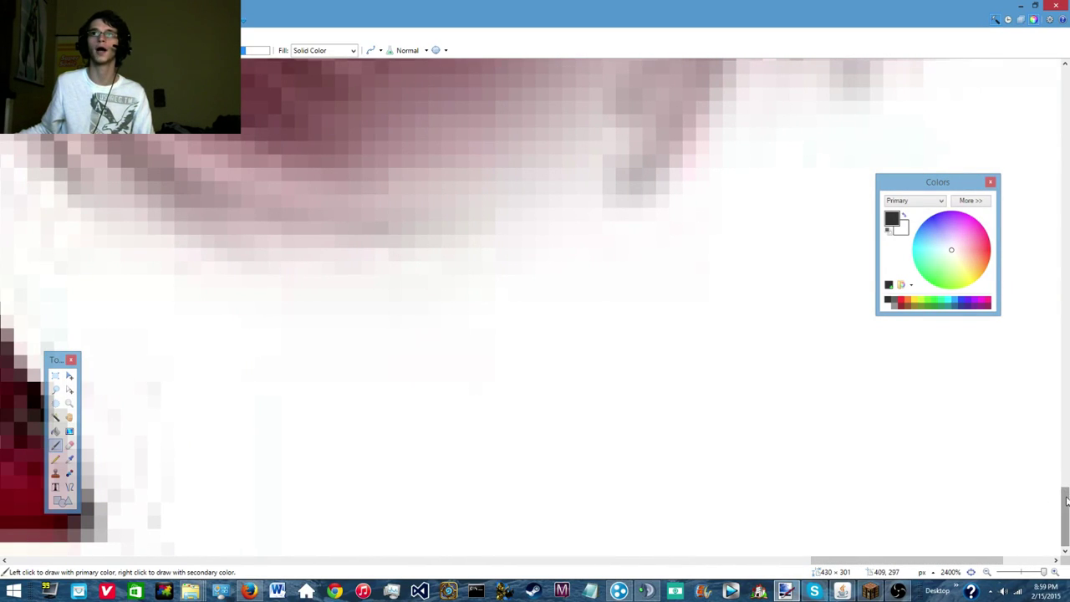
{"action": "left_click_drag", "start_coordinate": [1066, 499], "coordinate": [1061, 475]}
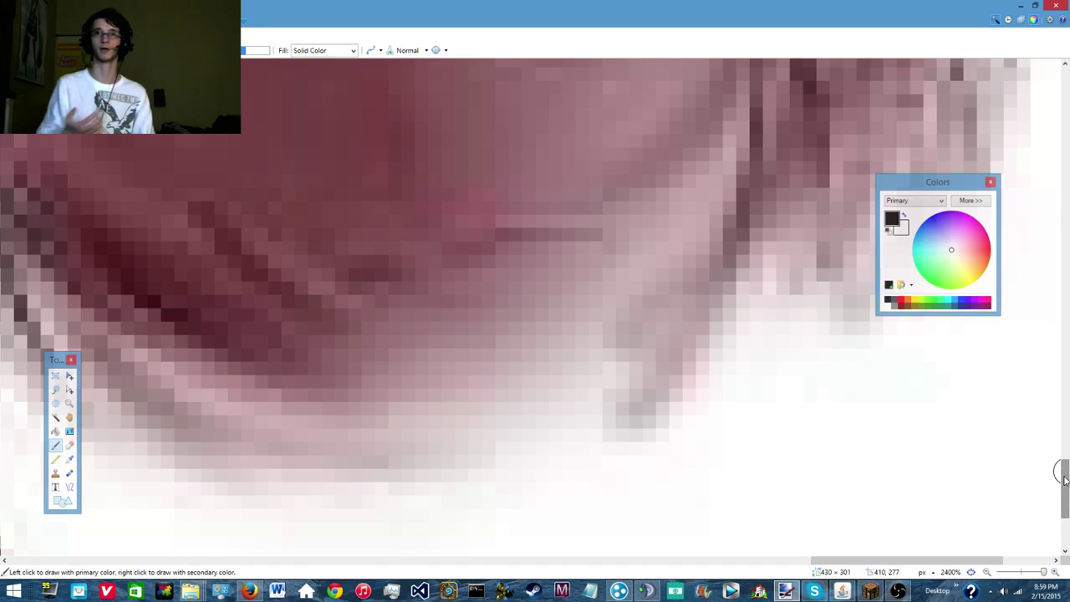
Switch back to Minecraft and inspect the jacket layer on the skin's back and front in third-person view
{"action": "left_click", "coordinate": [870, 590]}
{"action": "key", "text": "e"}
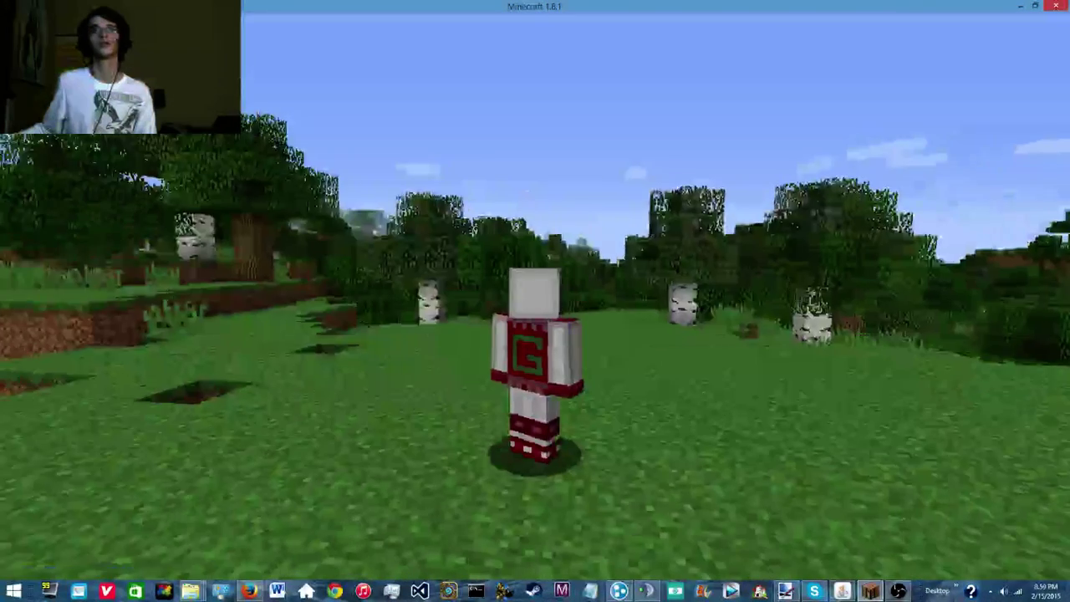
{"action": "mouse_move", "coordinate": [535, 300]}
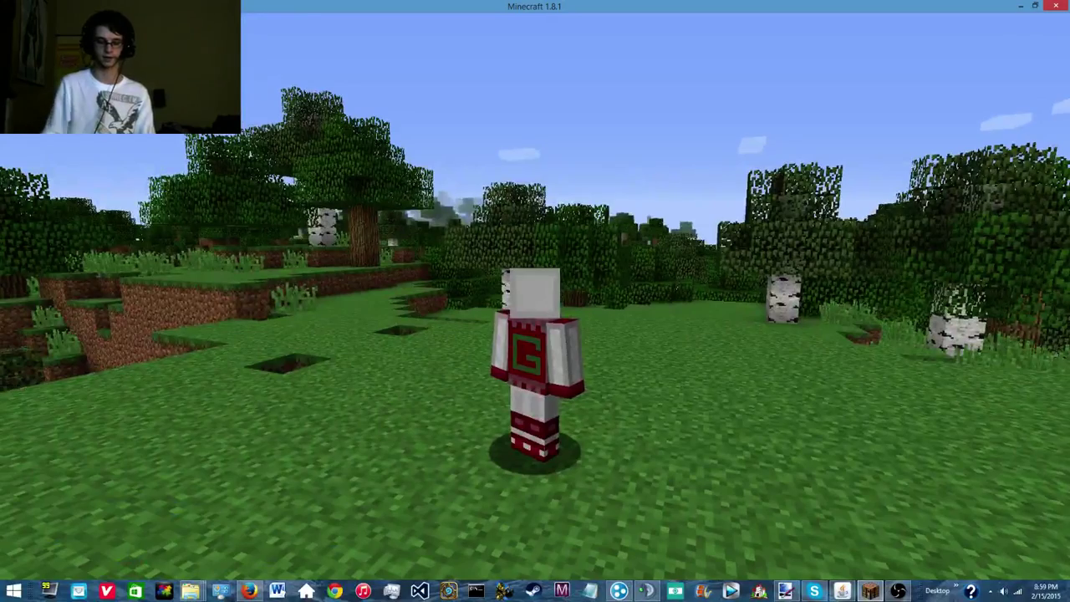
{"action": "key", "text": "F5"}
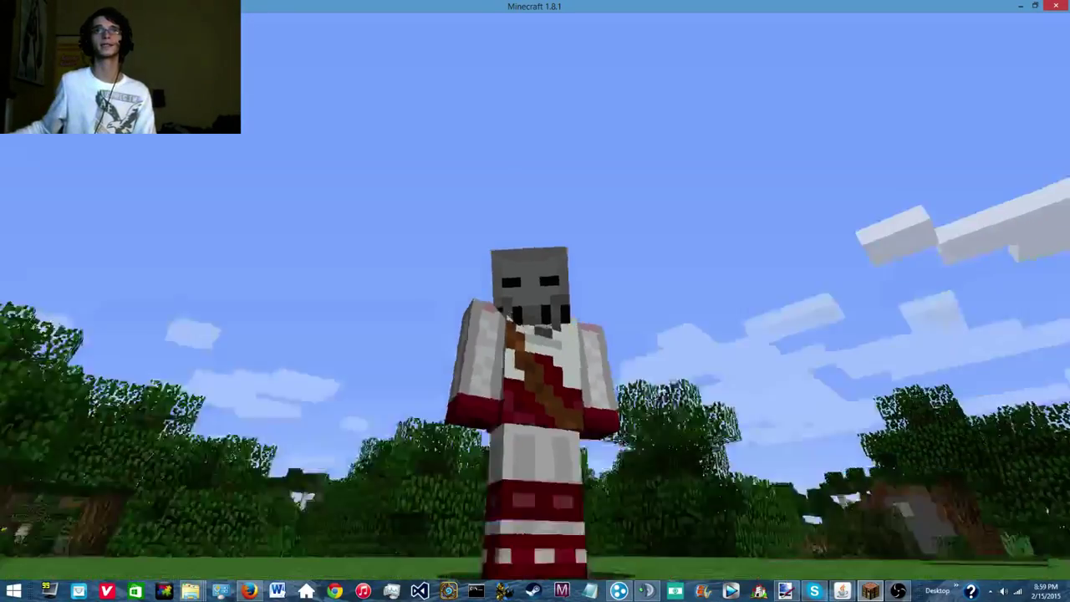
{"action": "key", "text": "e"}
{"action": "key", "text": "e"}
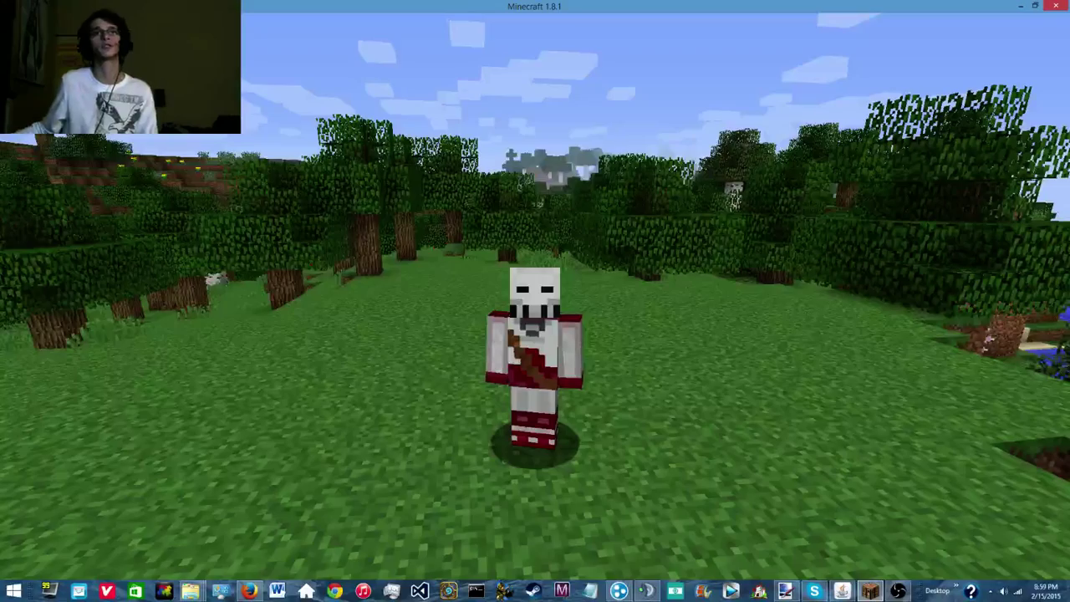
Turn on the Hat layer in the skin customization options and return to the game
{"action": "key", "text": "Escape"}
{"action": "left_click", "coordinate": [518, 336]}
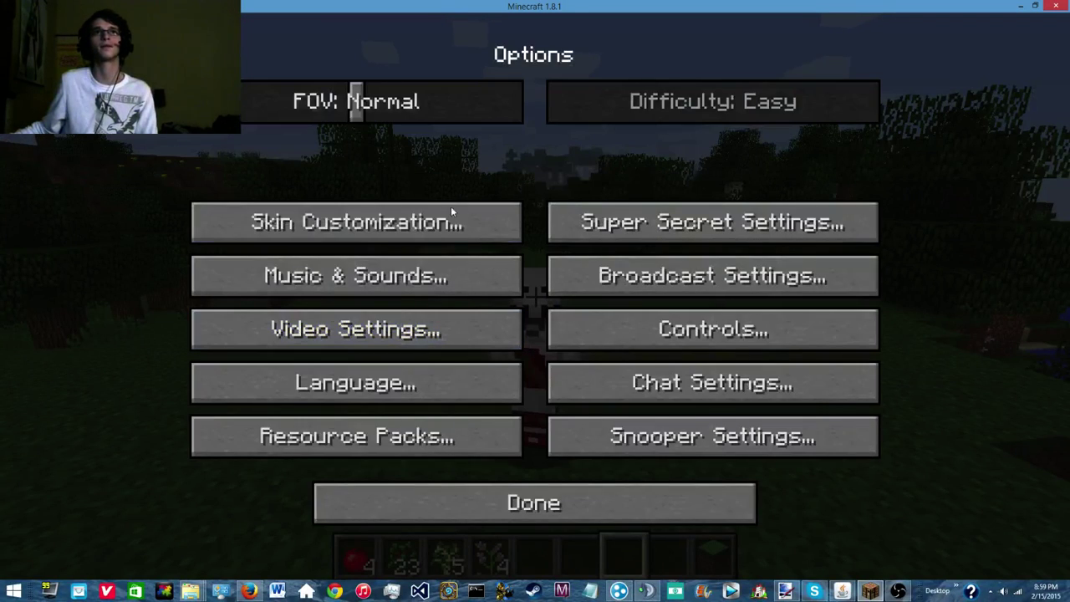
{"action": "left_click", "coordinate": [435, 228]}
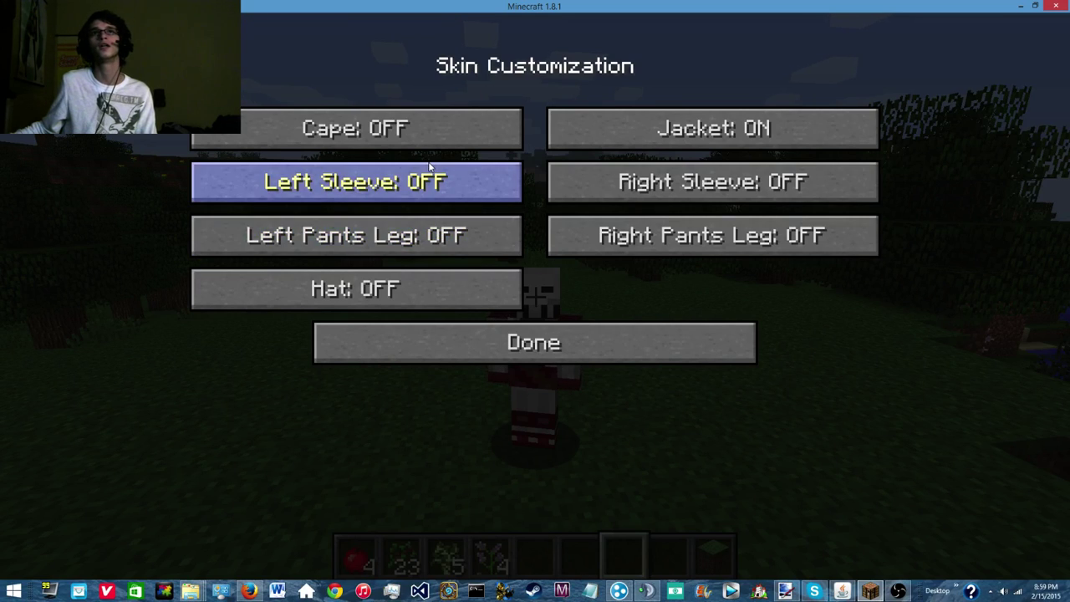
{"action": "left_click", "coordinate": [409, 283]}
{"action": "left_click", "coordinate": [550, 346]}
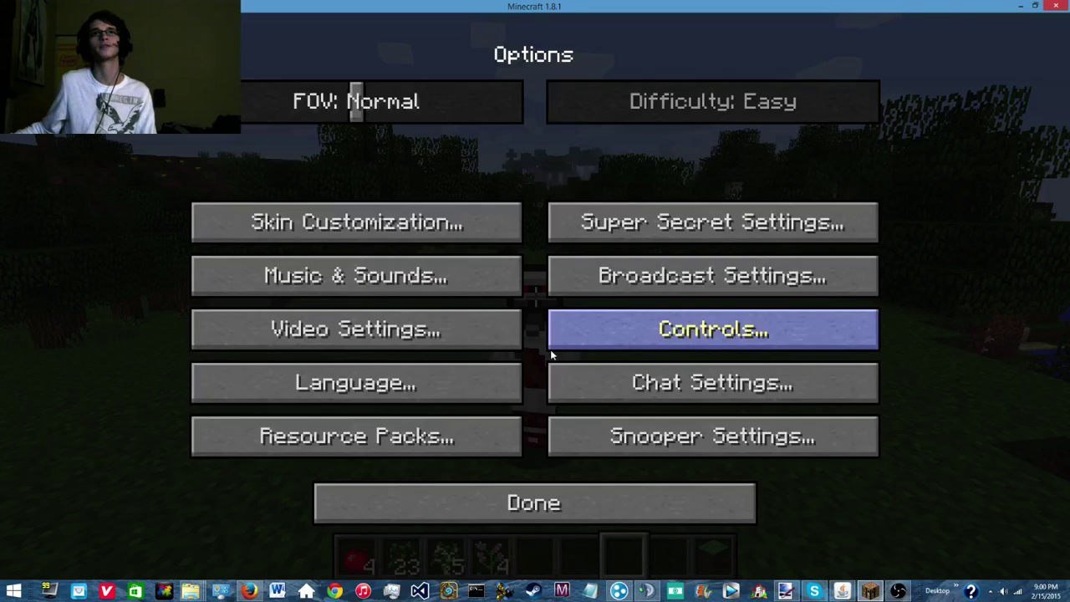
{"action": "left_click", "coordinate": [536, 495]}
{"action": "left_click", "coordinate": [545, 193]}
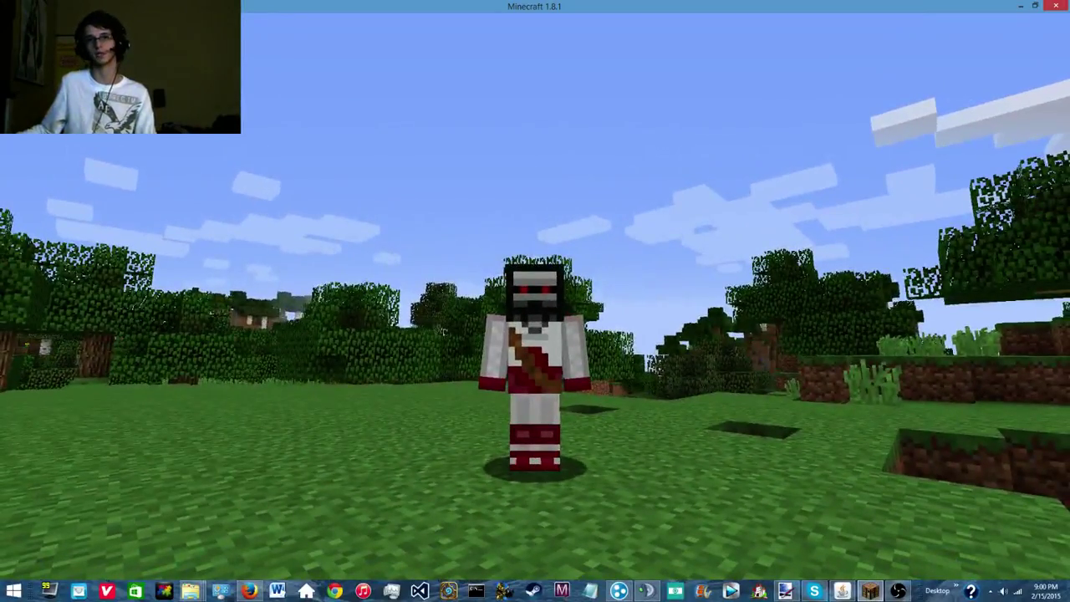
Run and jump around the grass in front view to examine the skin's hat and jacket layers in motion
{"action": "key", "text": "w"}
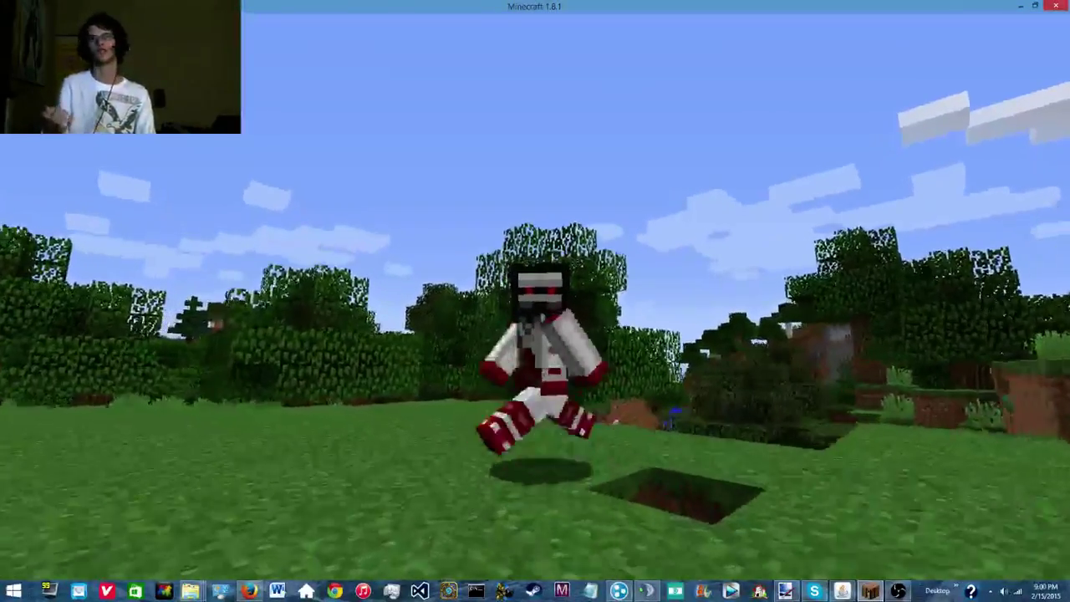
{"action": "key", "text": "w"}
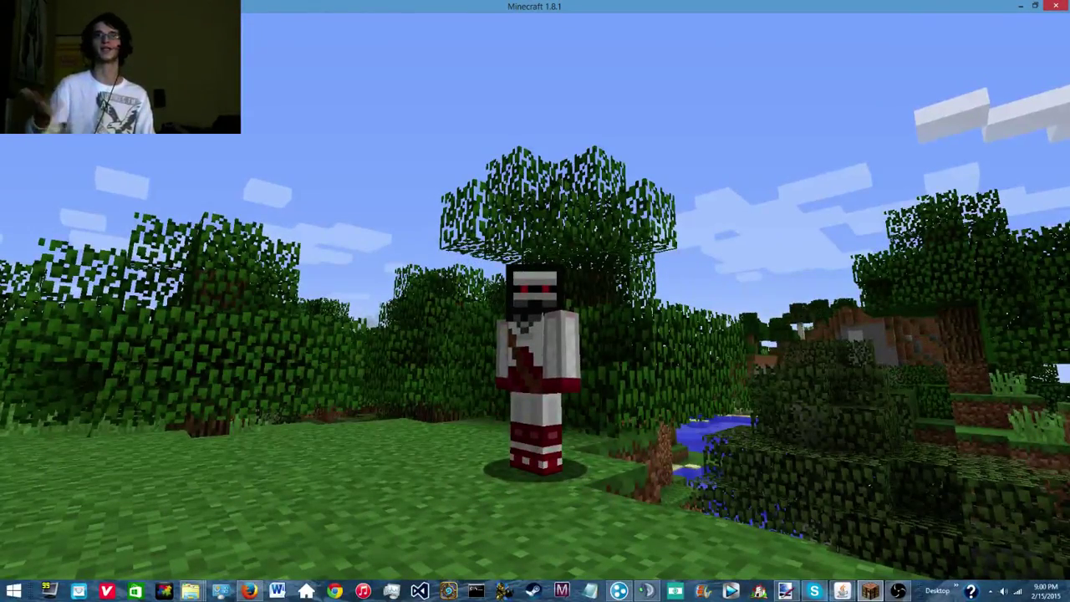
{"action": "key", "text": "w"}
{"action": "key", "text": "w"}
{"action": "key", "text": "w"}
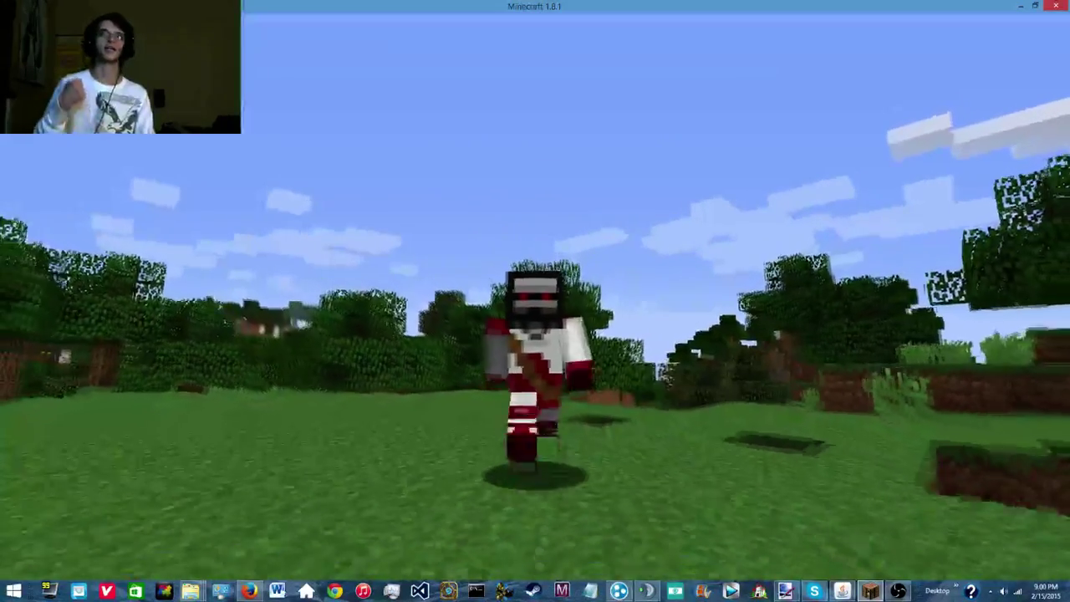
{"action": "key", "text": "w"}
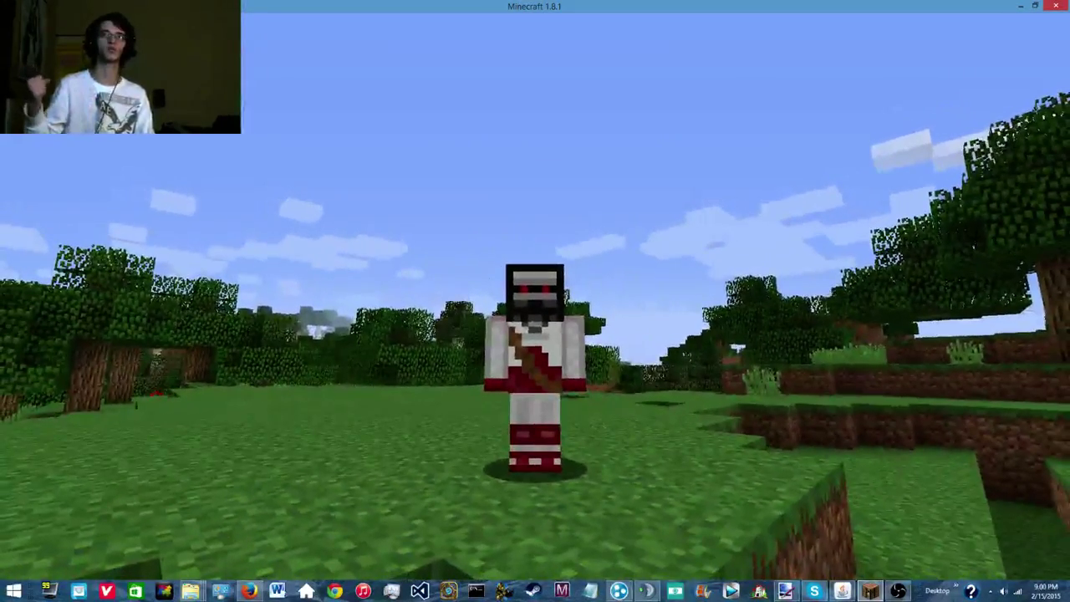
{"action": "key", "text": "w"}
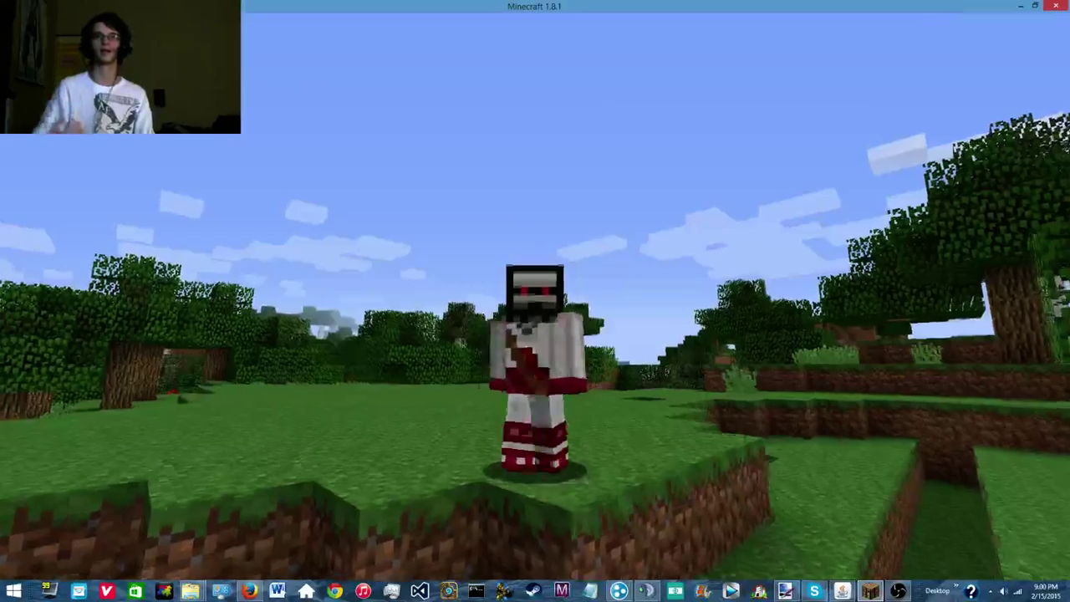
{"action": "key", "text": "w"}
{"action": "key", "text": "space"}
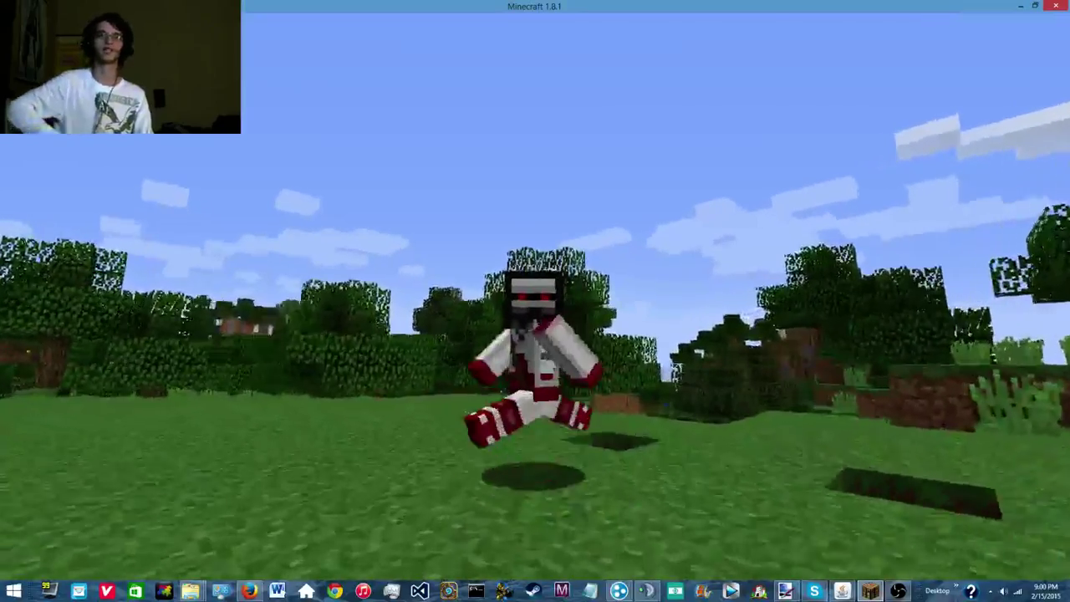
{"action": "key", "text": "w"}
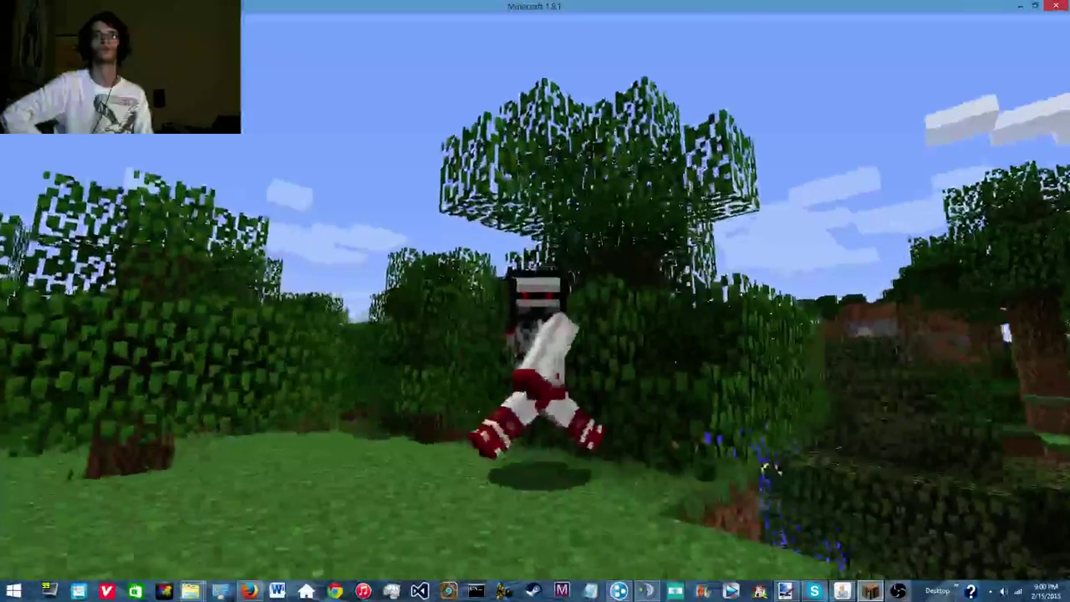
Move around the grass in front view and check the skin's appearance in motion and in the inventory preview
{"action": "key", "text": "w"}
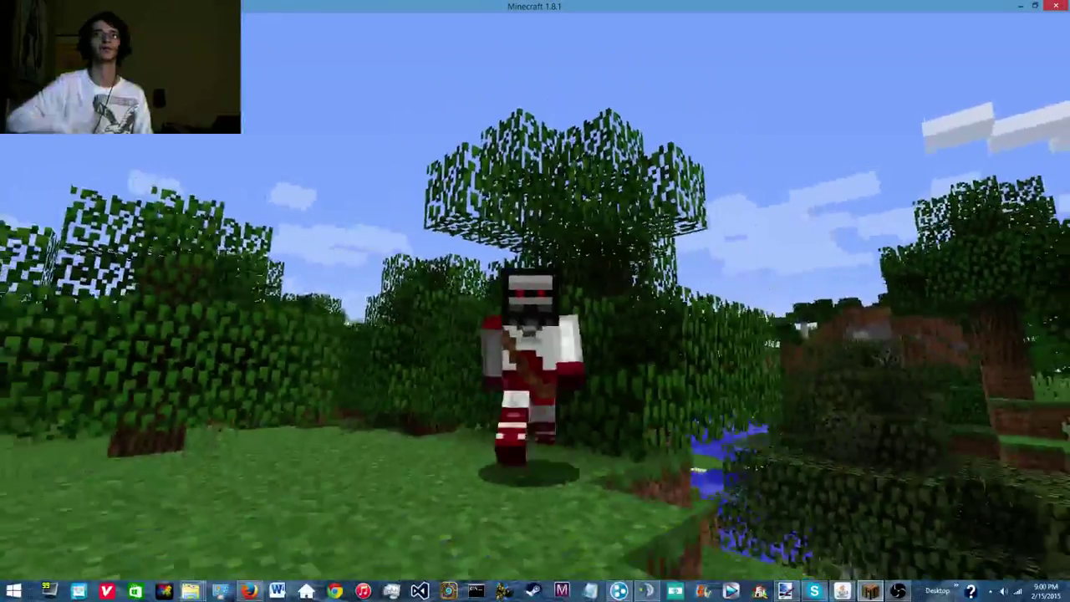
{"action": "key", "text": "w"}
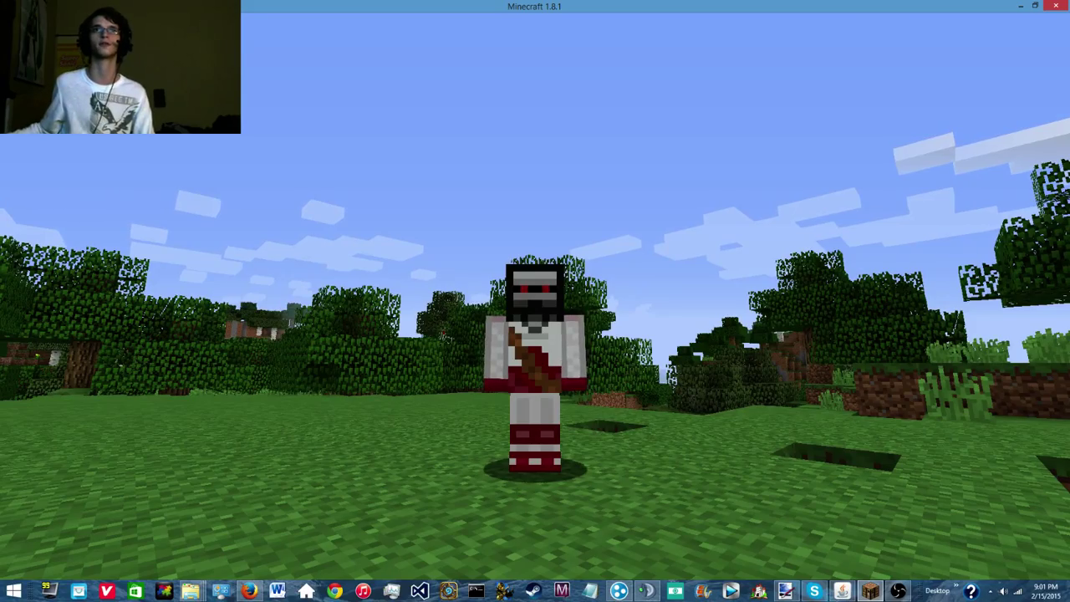
{"action": "key", "text": "w"}
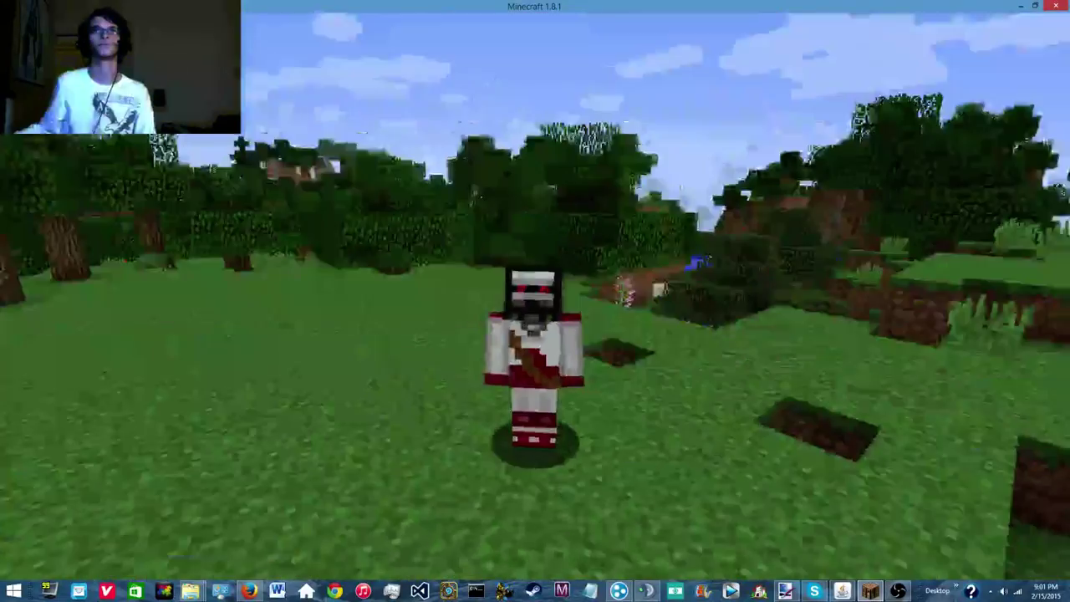
{"action": "key", "text": "e"}
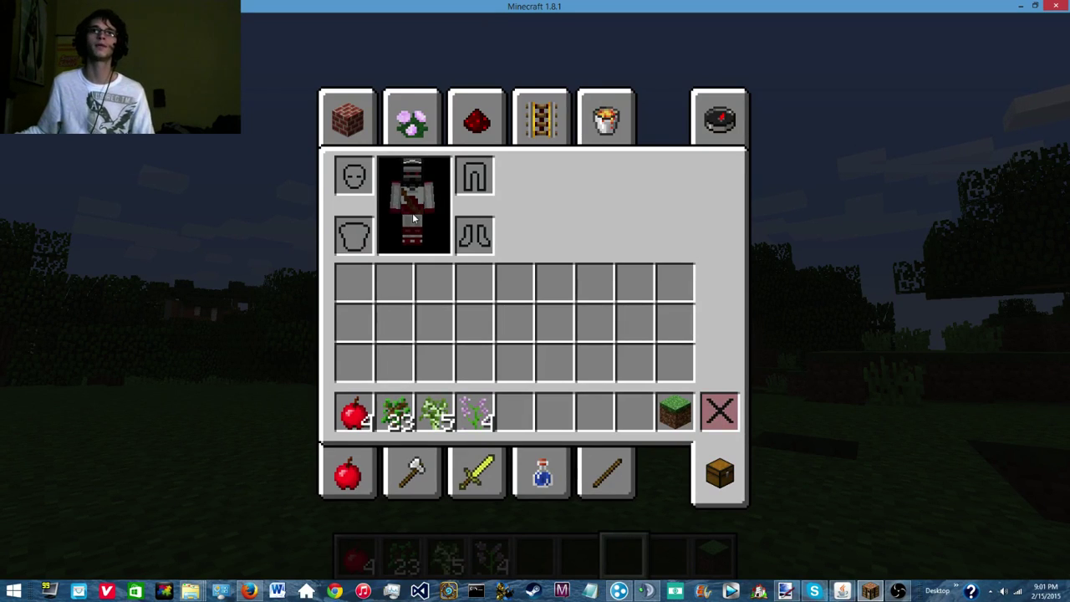
{"action": "key", "text": "Escape"}
Disconnect from the multiplayer world and quit Minecraft
{"action": "key", "text": "Escape"}
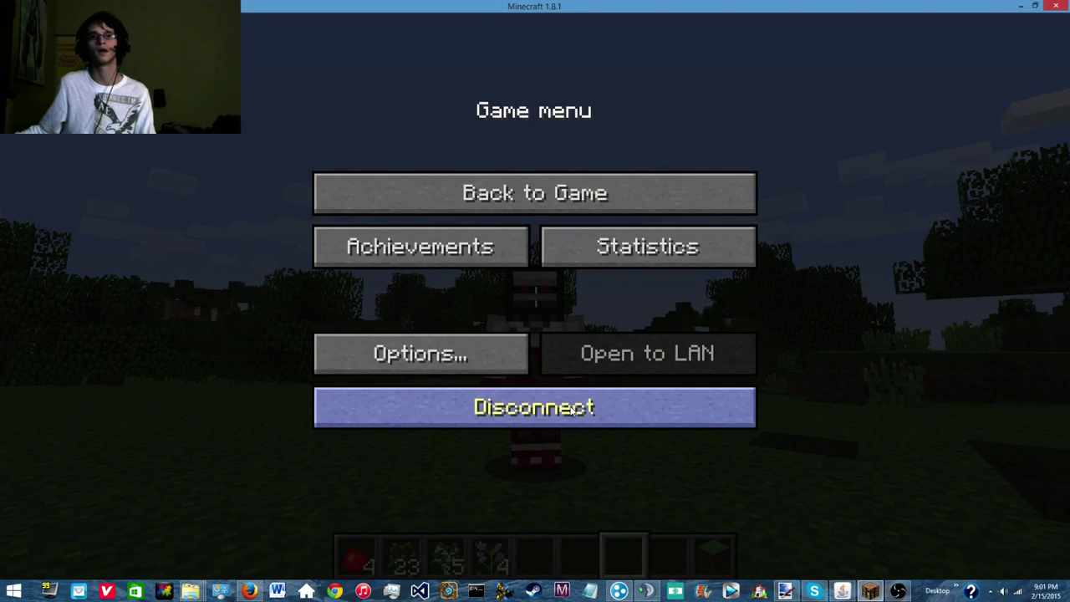
{"action": "left_click", "coordinate": [571, 411]}
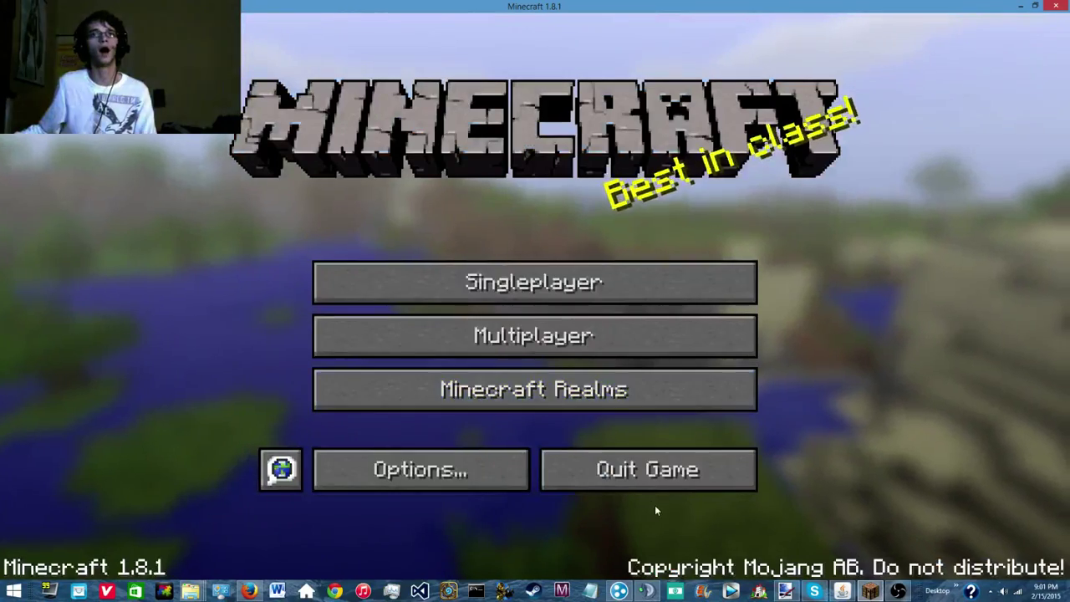
{"action": "left_click", "coordinate": [656, 482]}
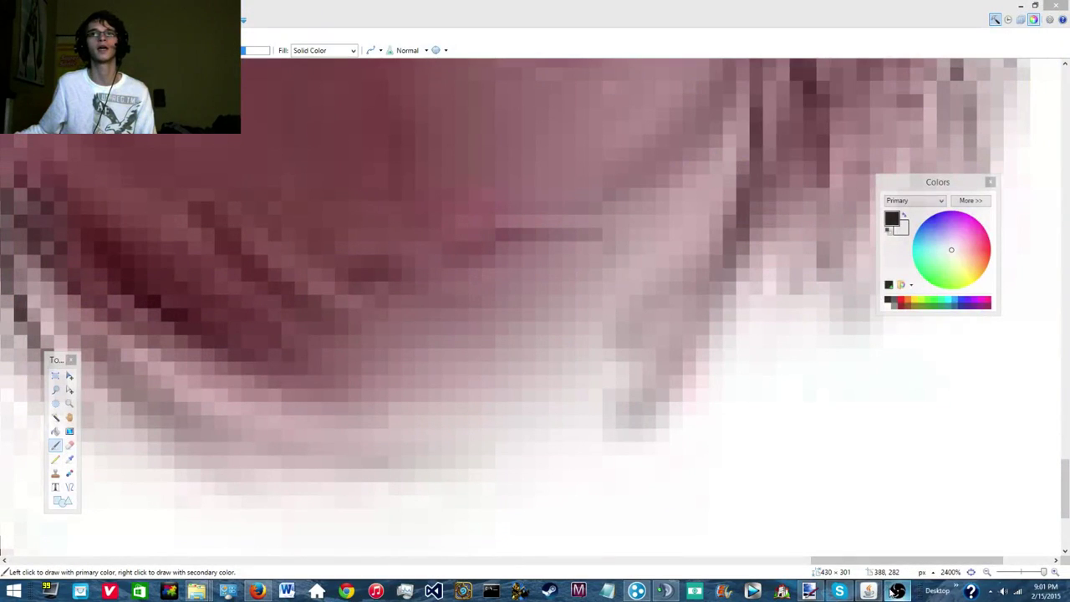
In paint.net, open the second Ghost skin PNG from the Finished Skins folder within Minecraft Spriting's Skins folder
{"action": "mouse_move", "coordinate": [907, 560]}
{"action": "left_mouse_down"}
{"action": "mouse_move", "coordinate": [537, 526]}
{"action": "mouse_move", "coordinate": [760, 539]}
{"action": "left_mouse_up"}
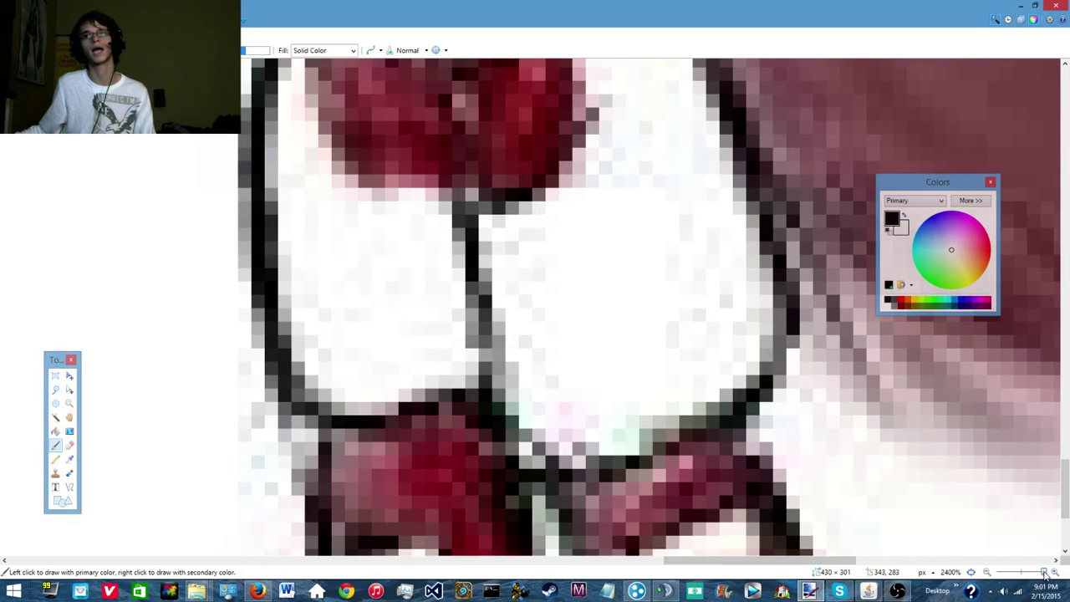
{"action": "left_click_drag", "start_coordinate": [1044, 574], "coordinate": [1026, 575]}
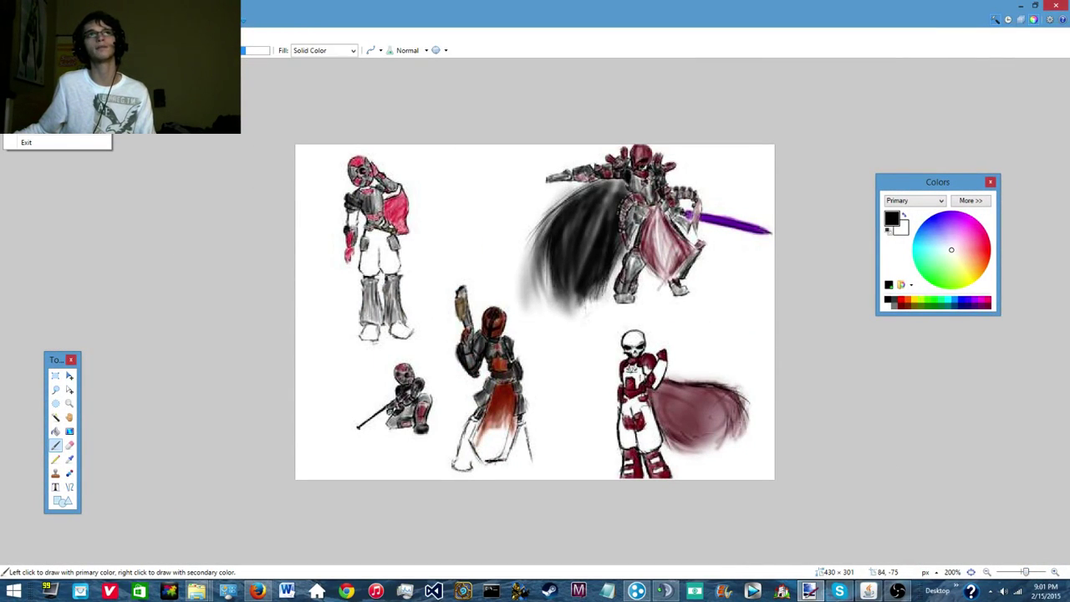
{"action": "key", "text": "ctrl+o"}
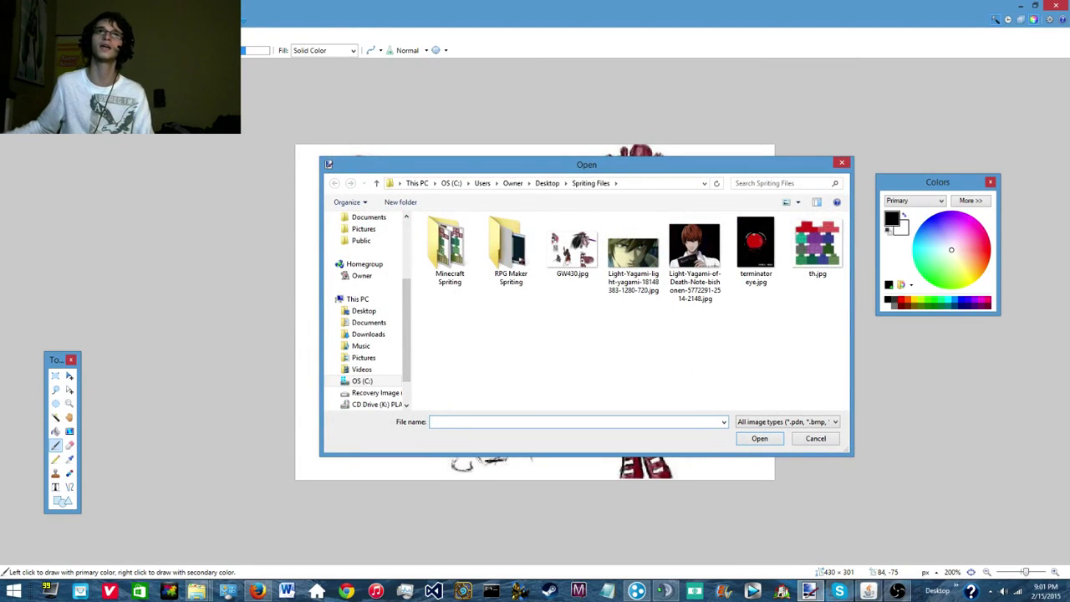
{"action": "double_click", "coordinate": [449, 280]}
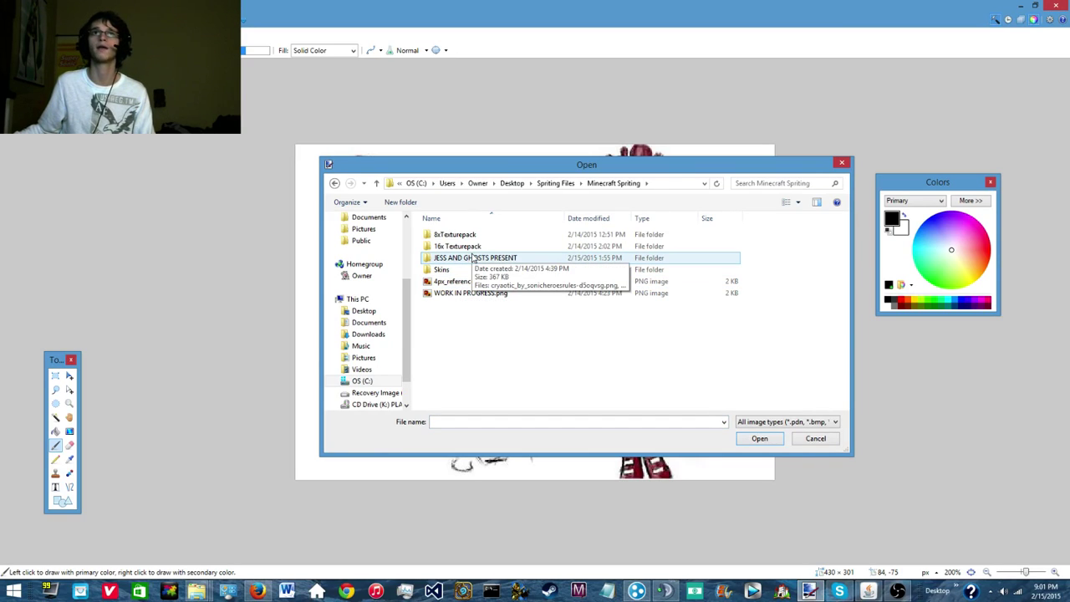
{"action": "double_click", "coordinate": [455, 270]}
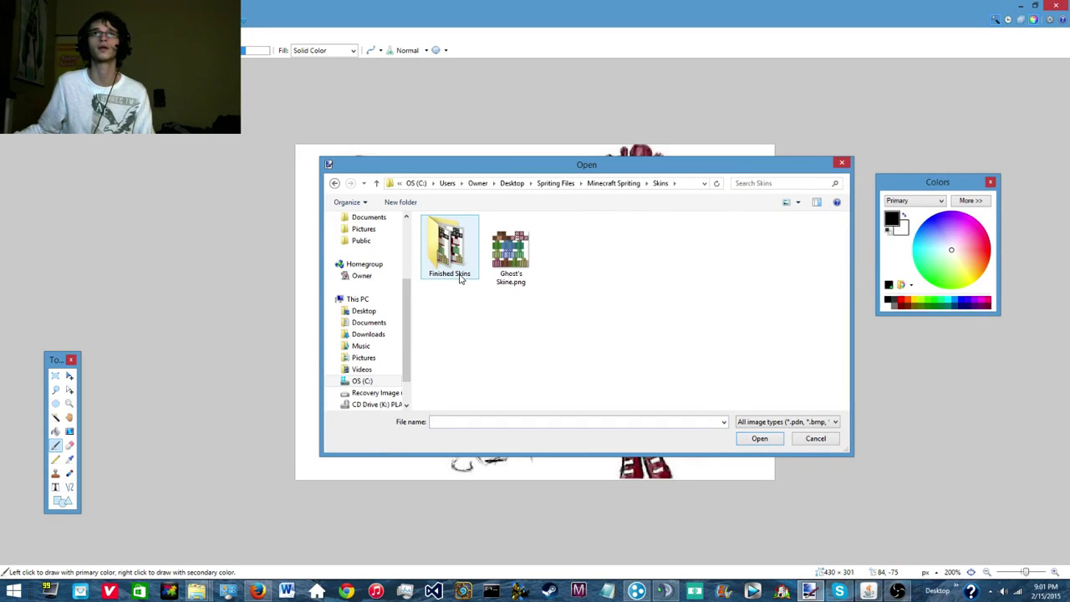
{"action": "double_click", "coordinate": [452, 276]}
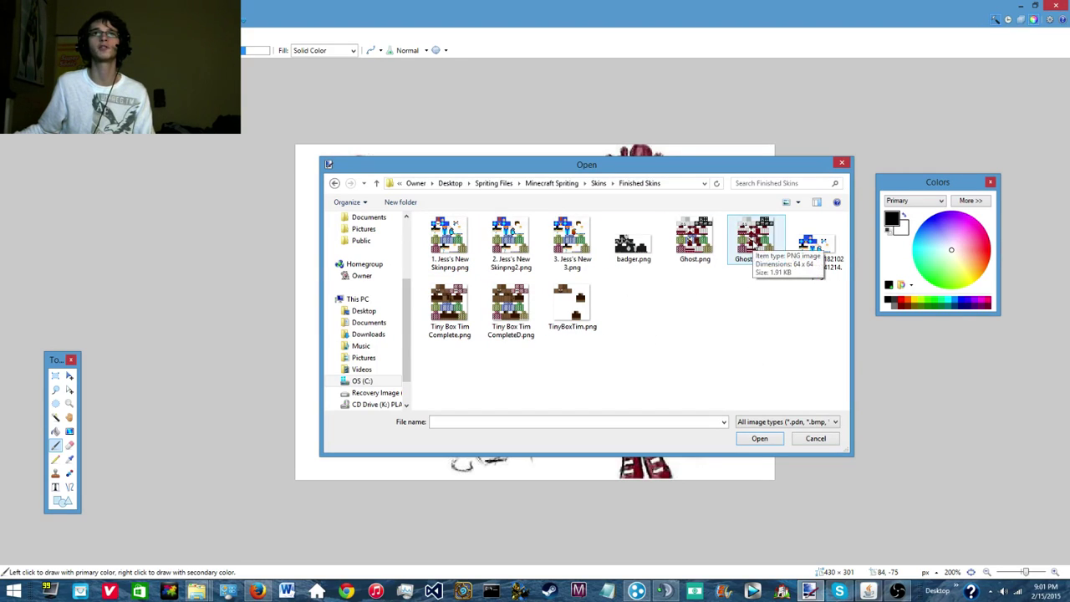
{"action": "double_click", "coordinate": [756, 251]}
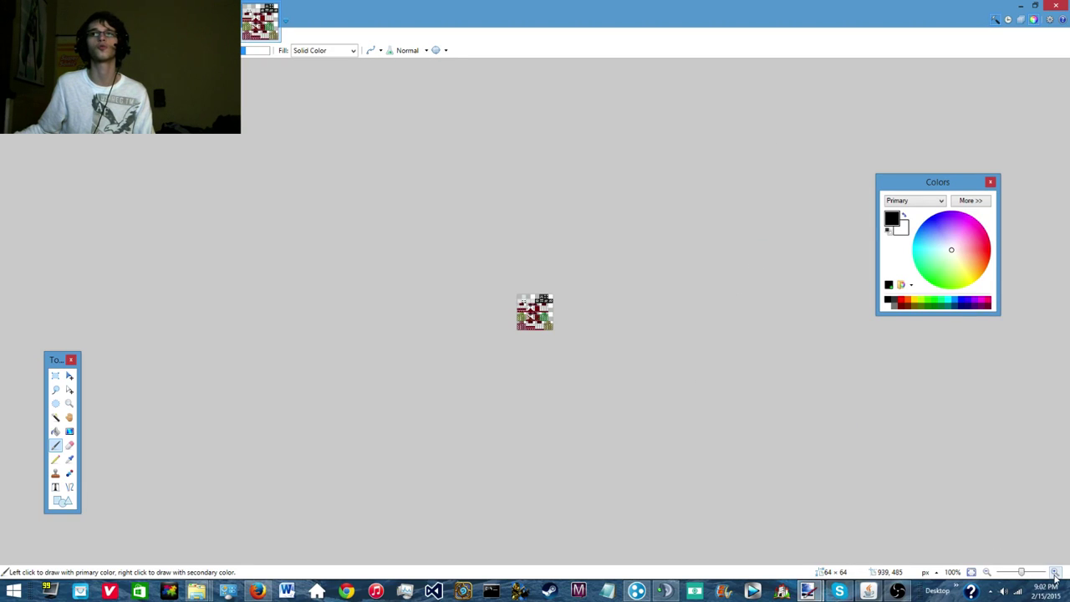
Examine the whole 64 x 64 skin texture layout at 1200% zoom and close the image to return to the character drawing
{"action": "left_click", "coordinate": [1054, 573]}
{"action": "left_click", "coordinate": [1054, 574]}
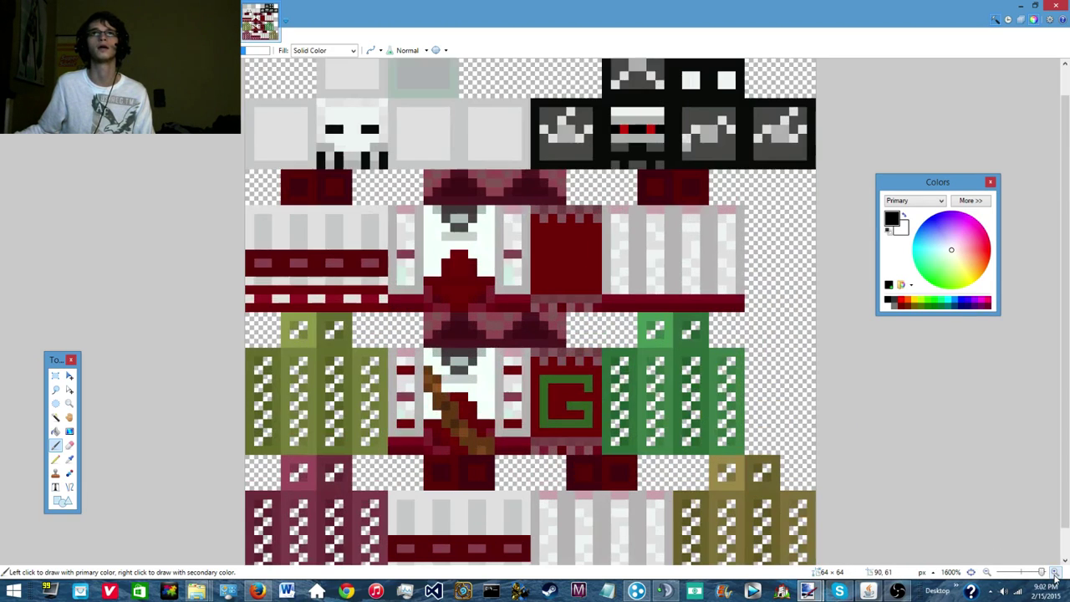
{"action": "left_click", "coordinate": [987, 572]}
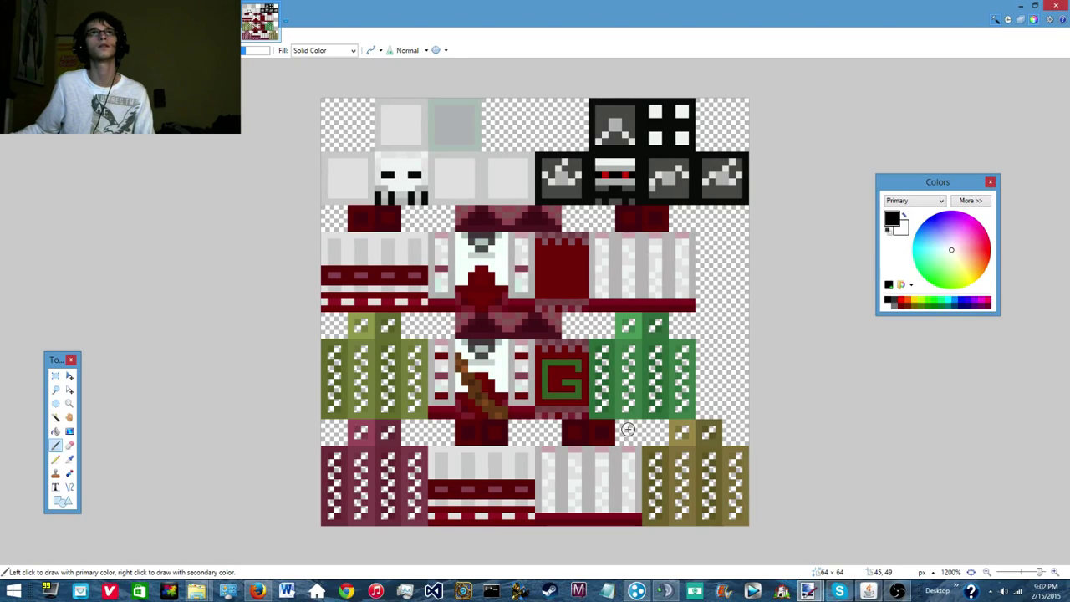
{"action": "left_click", "coordinate": [276, 9]}
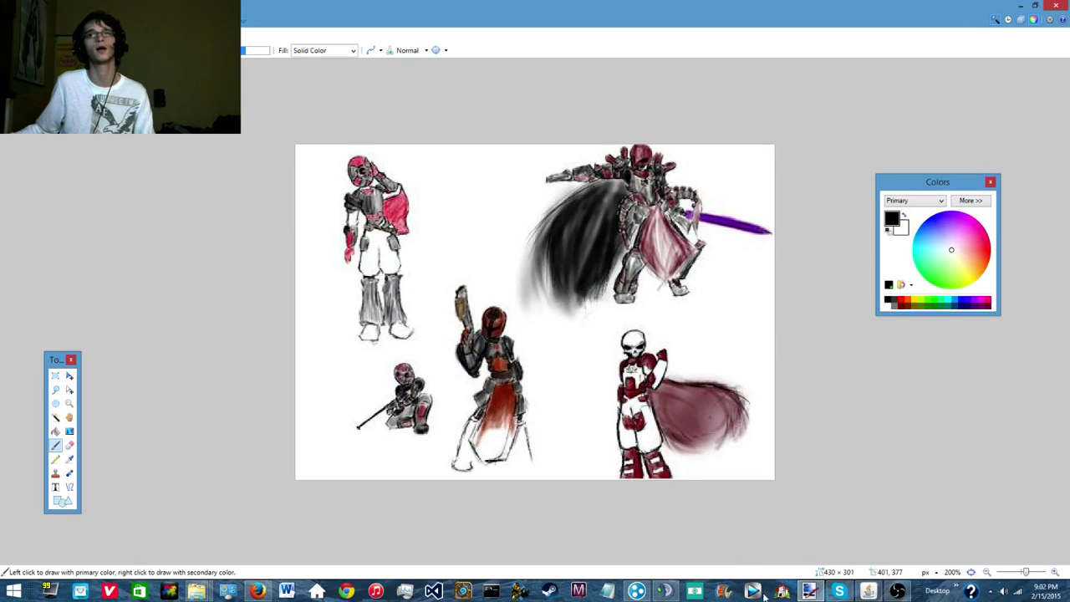
Bring up the Open Broadcaster Software window
{"action": "mouse_move", "coordinate": [896, 590]}
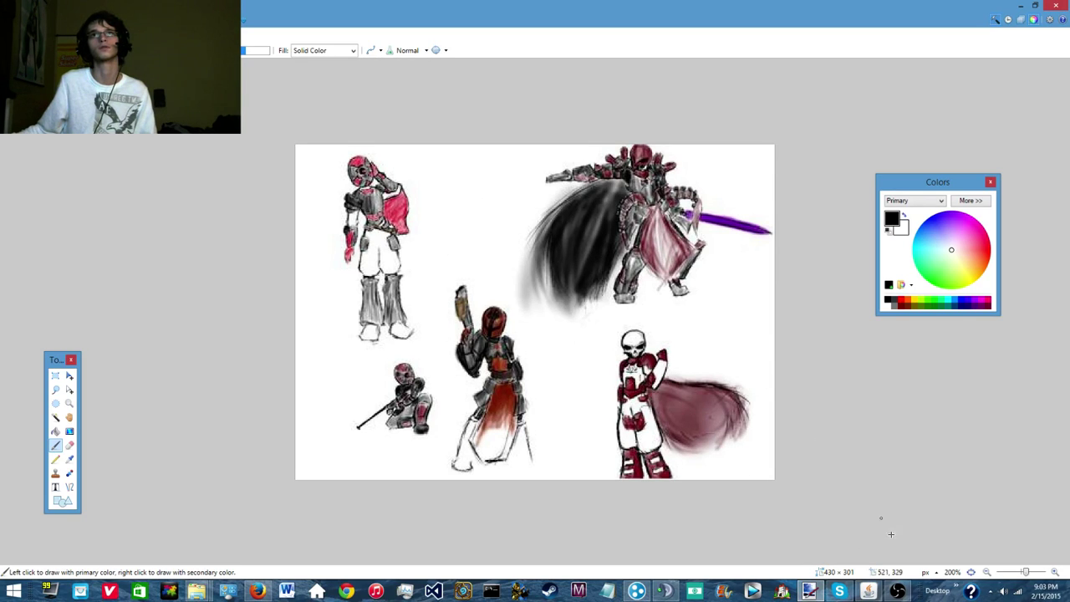
{"action": "left_click", "coordinate": [898, 591]}
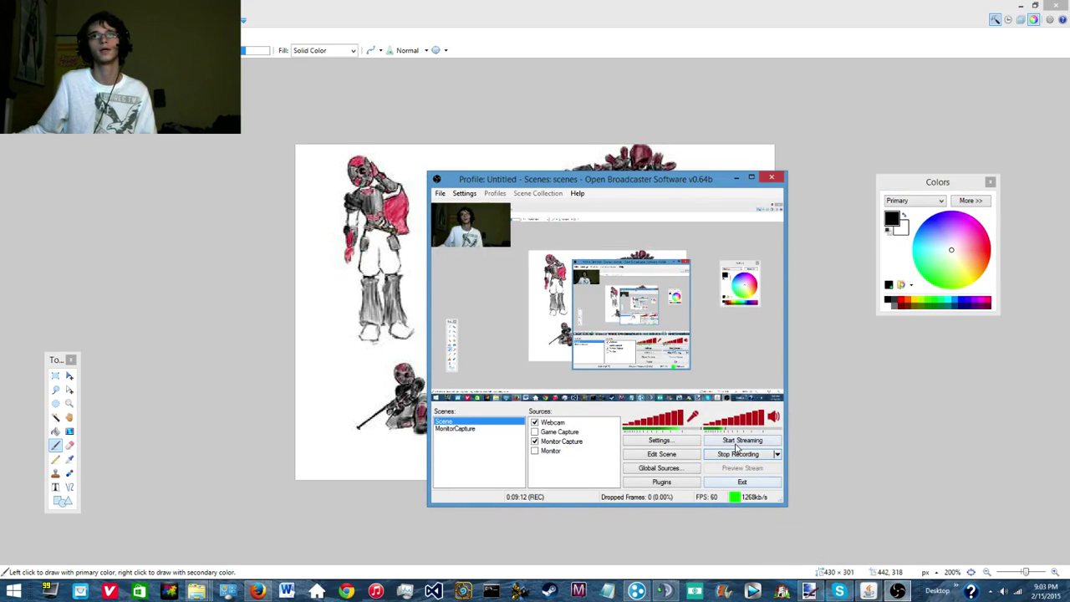